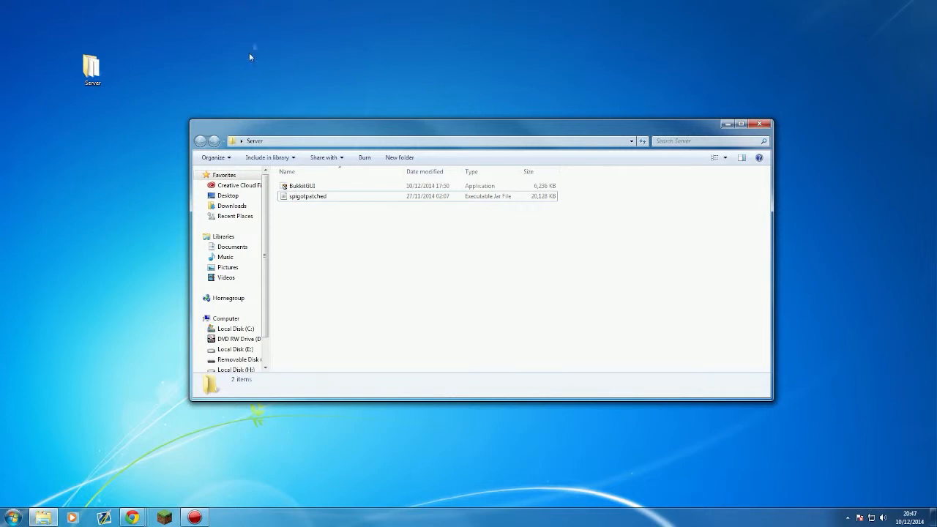
Step: Open the desktop Server folder showing BukkitGUI and the spigotpatched jar
{"action": "left_click_drag", "start_coordinate": [335, 236], "coordinate": [295, 209]}
{"action": "left_click_drag", "start_coordinate": [366, 286], "coordinate": [286, 222]}
{"action": "mouse_move", "coordinate": [128, 519]}
{"action": "mouse_move", "coordinate": [63, 469]}
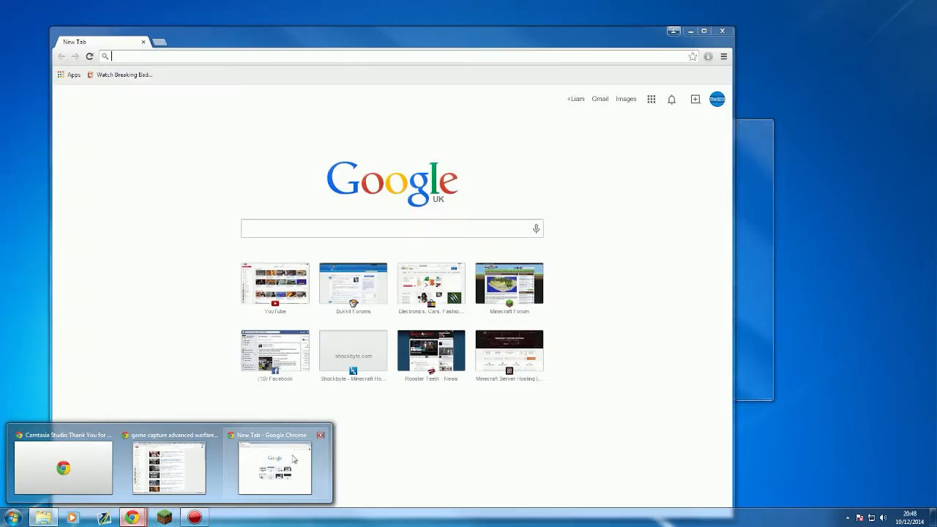
Step: Load the router login page at 192.168.1.1 in Chrome
{"action": "left_click", "coordinate": [300, 456]}
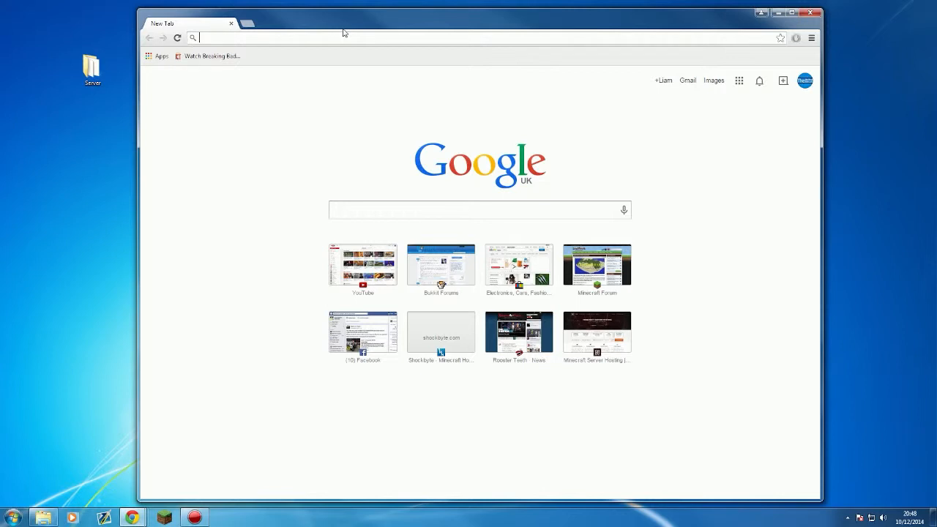
{"action": "type", "text": "192.168.1.1"}
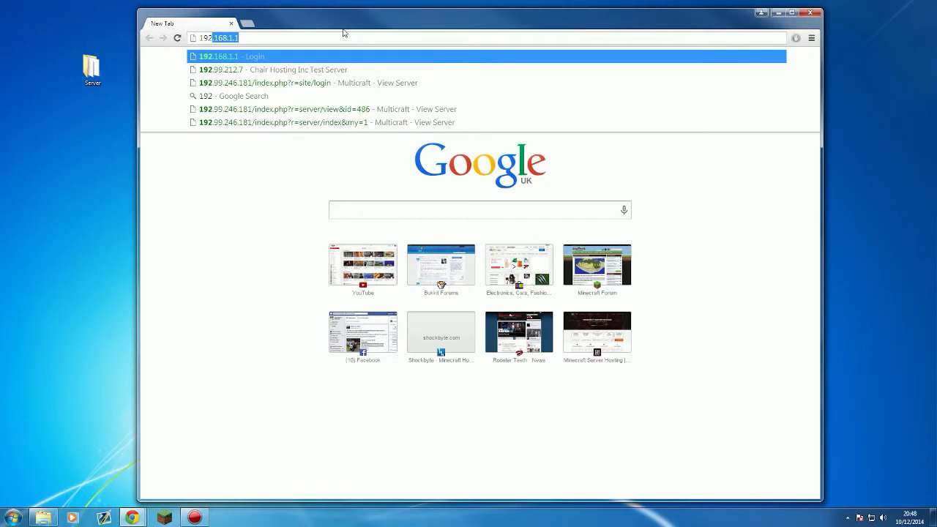
{"action": "key", "text": "Return"}
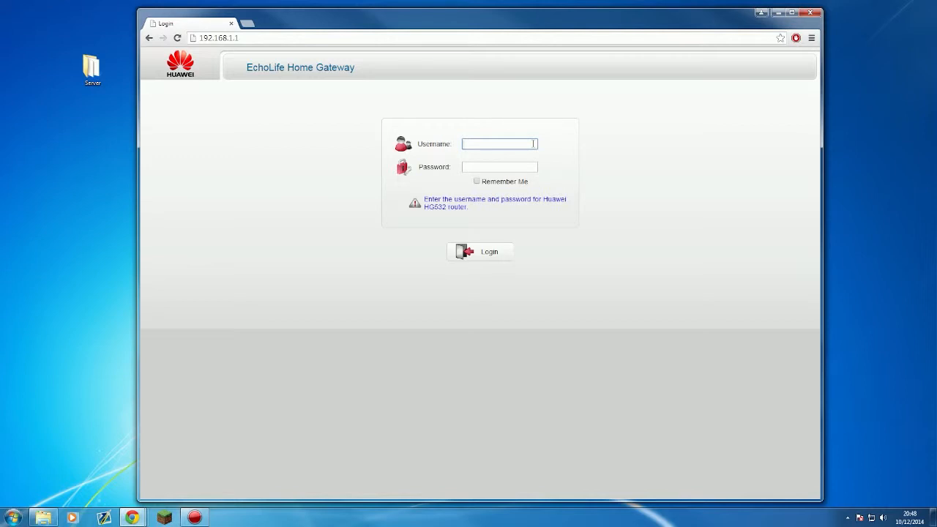
Step: Log in with the router username and password, ticking Remember Me
{"action": "type", "text": "Admin"}
{"action": "key", "text": "Tab"}
{"action": "type", "text": "admin"}
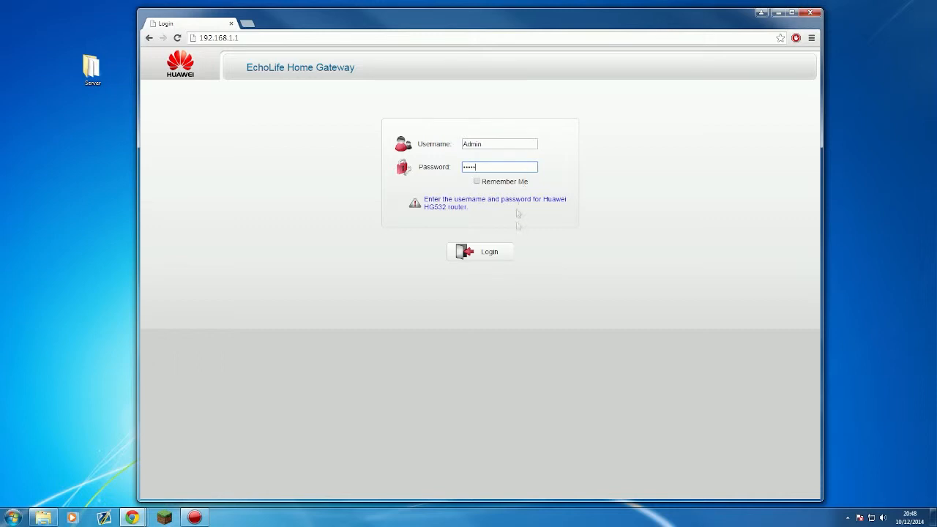
{"action": "left_click", "coordinate": [477, 182]}
{"action": "left_click", "coordinate": [485, 253]}
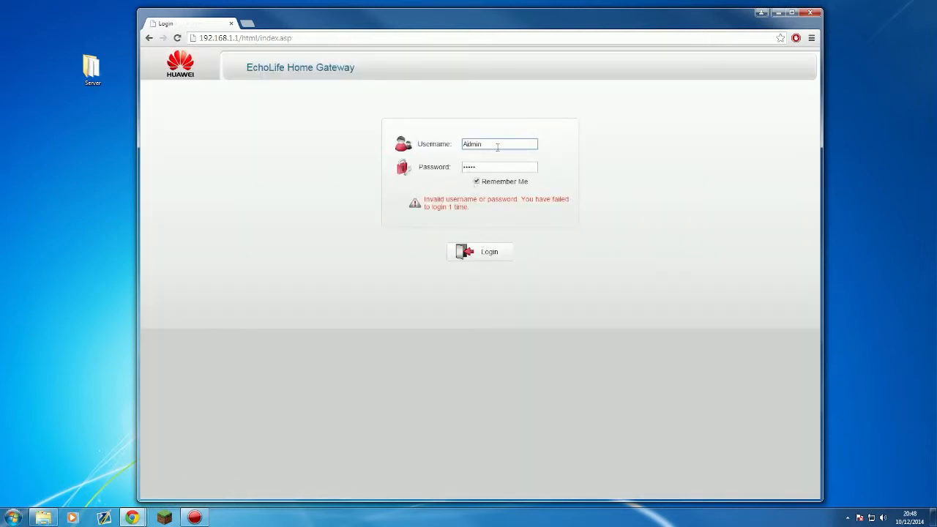
{"action": "key", "text": "Return"}
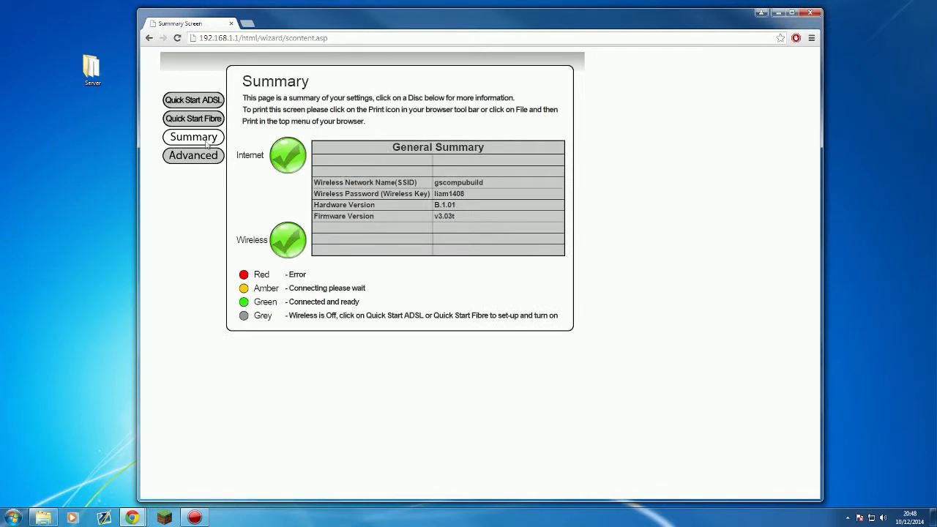
Step: Switch the router to Advanced mode and open NAT > Port Mapping with the Minecraft 25565 rule
{"action": "left_click", "coordinate": [186, 161]}
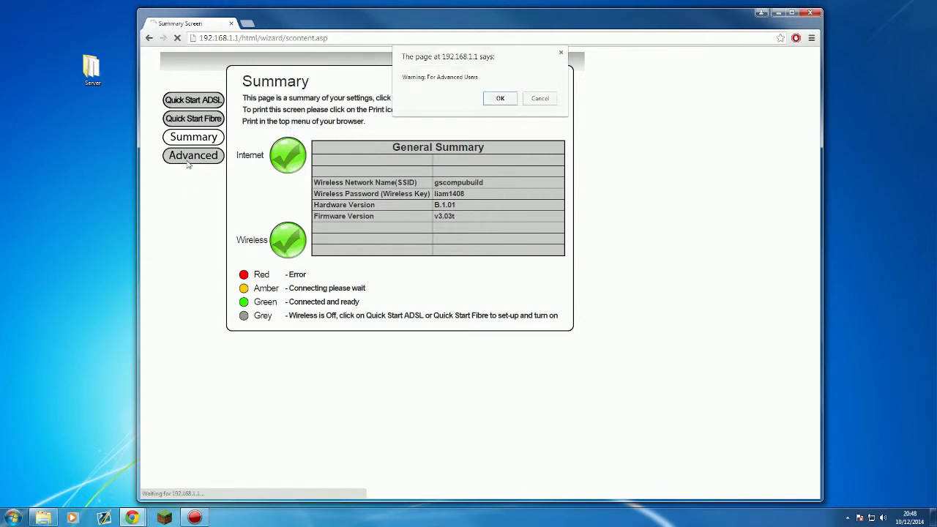
{"action": "left_click", "coordinate": [493, 108]}
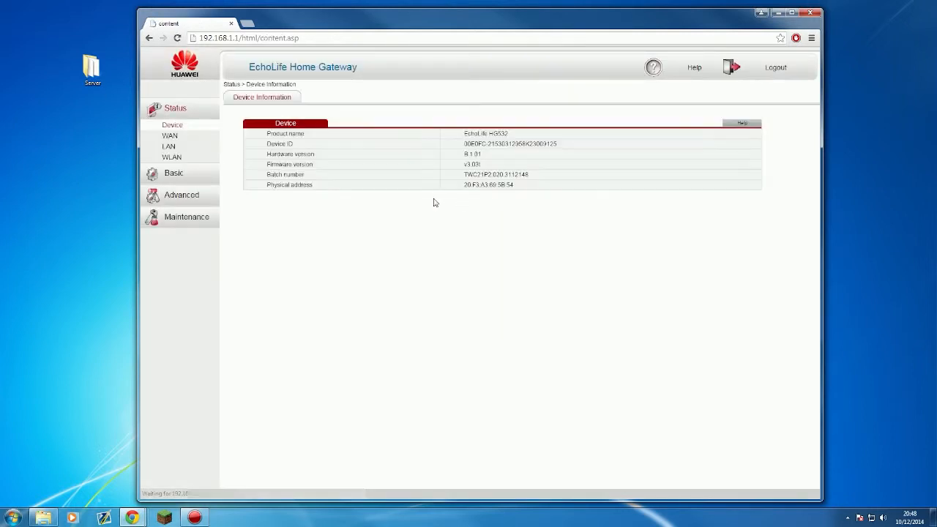
{"action": "left_click", "coordinate": [196, 196]}
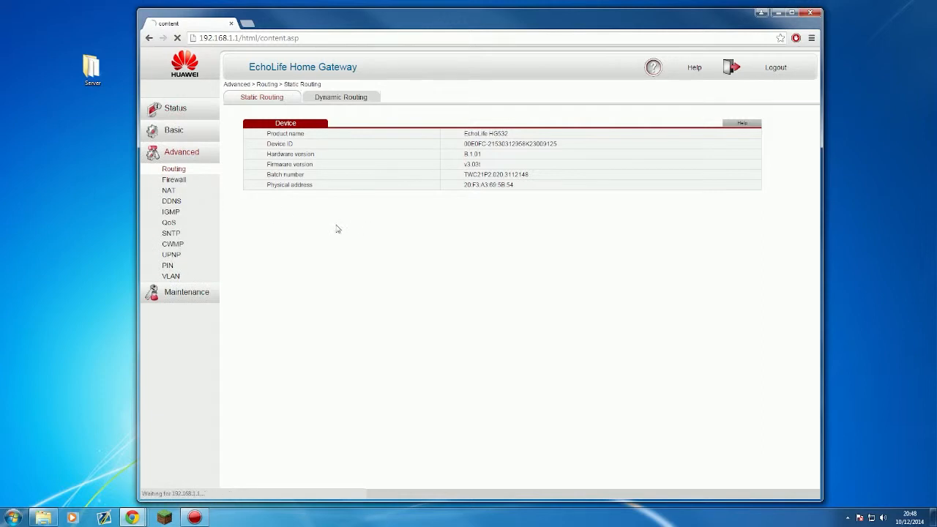
{"action": "left_click", "coordinate": [175, 202]}
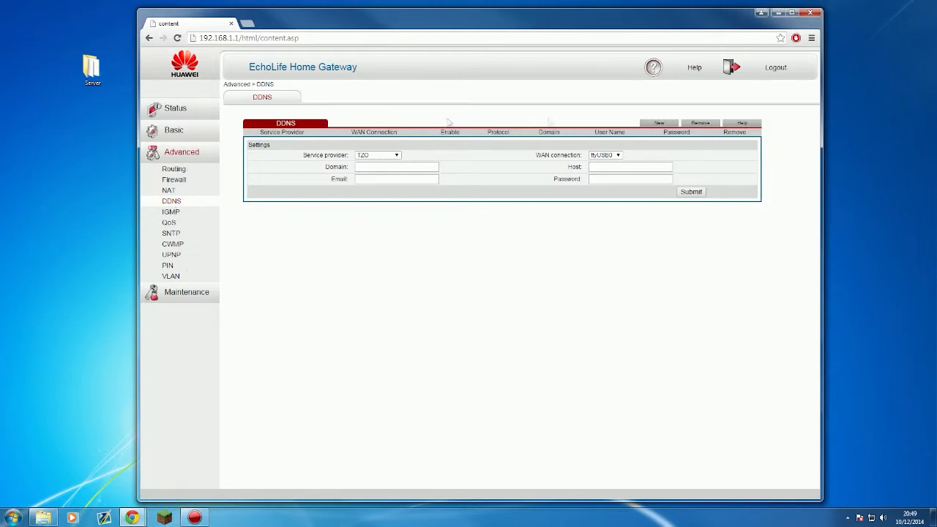
{"action": "left_click", "coordinate": [169, 190]}
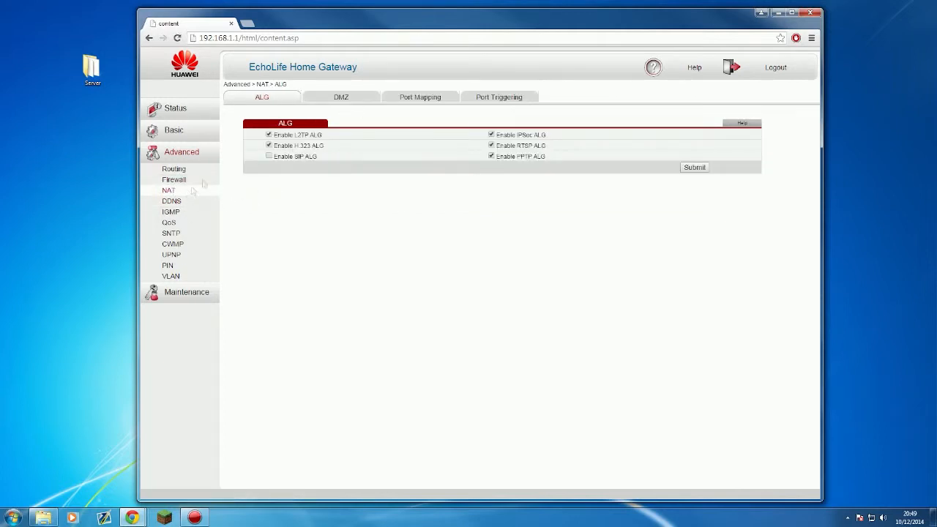
{"action": "left_click", "coordinate": [417, 98]}
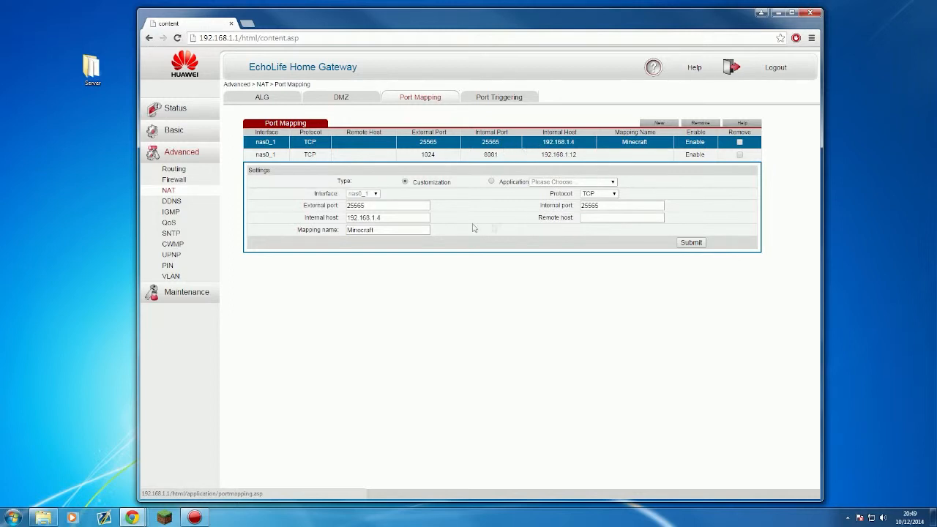
Step: Check the rule's internal host 192.168.1.4, then launch cmd from the Run dialog
{"action": "left_click_drag", "start_coordinate": [407, 217], "coordinate": [322, 217]}
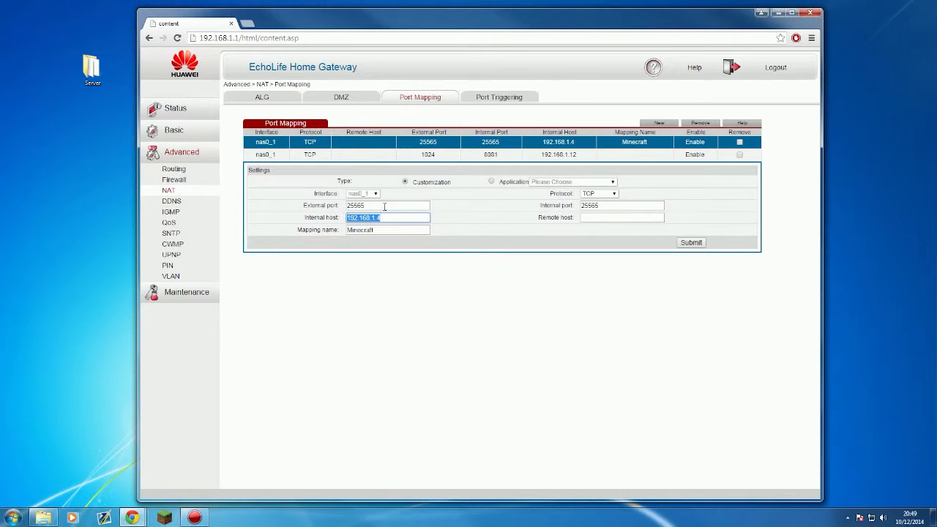
{"action": "left_click", "coordinate": [579, 142]}
{"action": "left_click", "coordinate": [14, 516]}
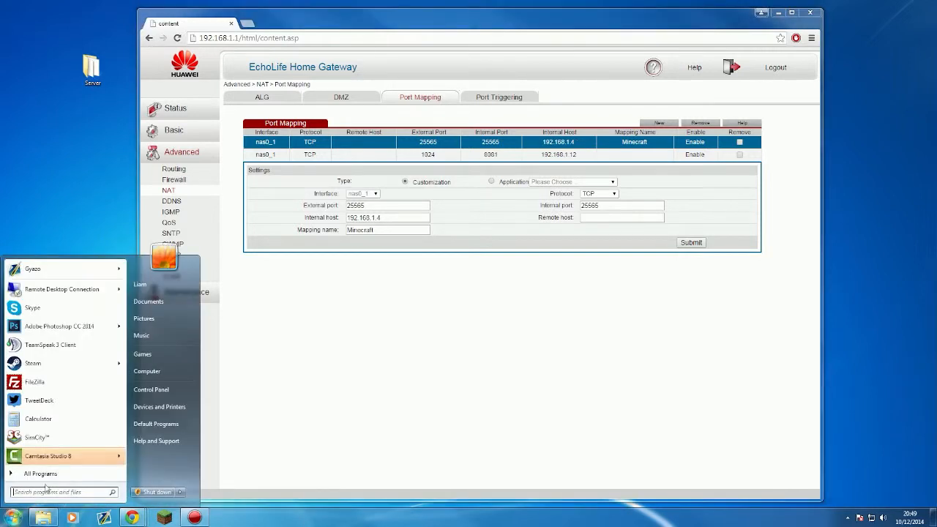
{"action": "type", "text": "run"}
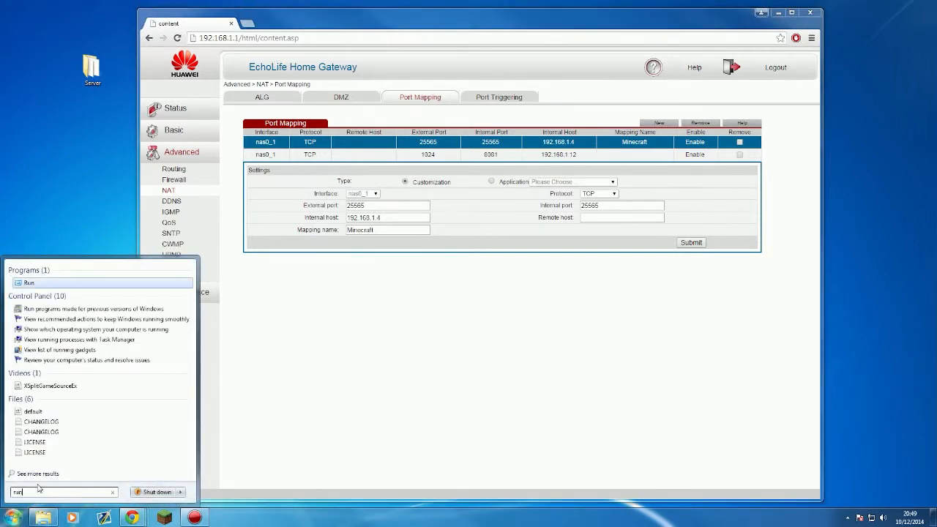
{"action": "left_click", "coordinate": [57, 281]}
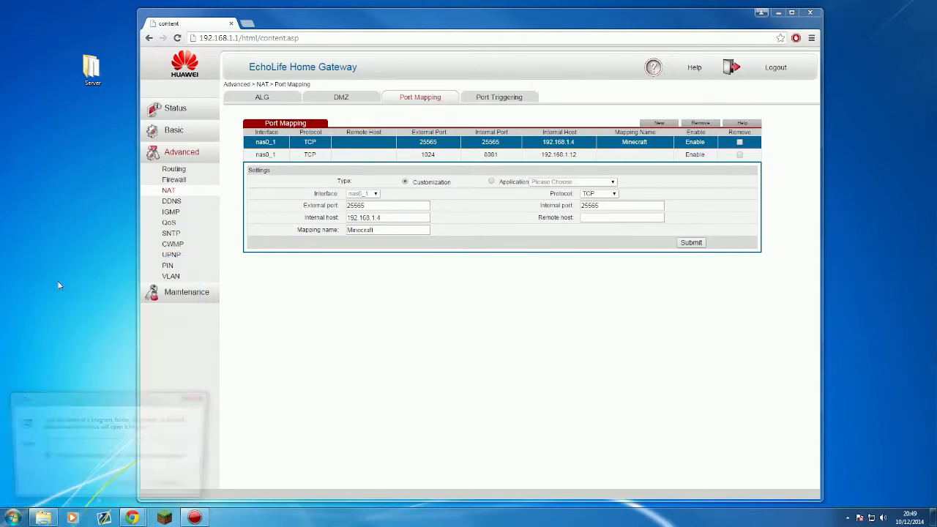
{"action": "type", "text": "cmd"}
{"action": "key", "text": "Return"}
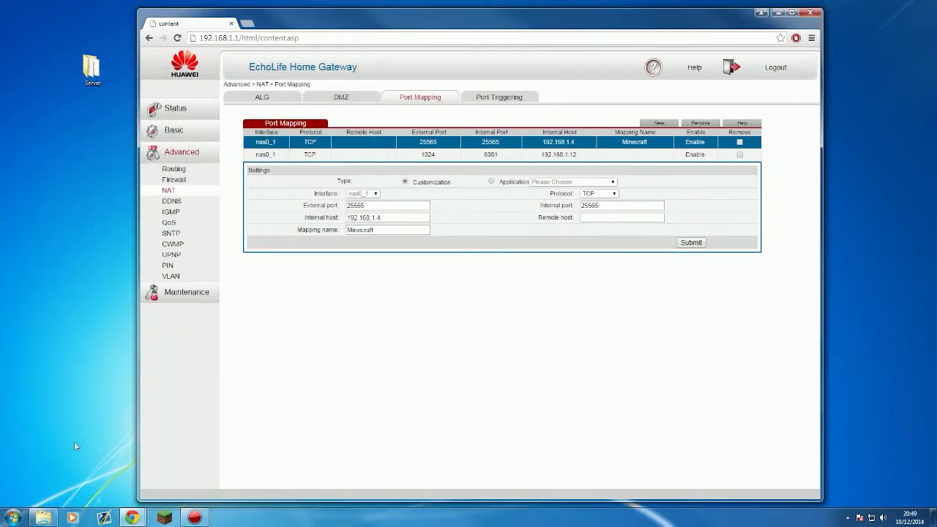
Step: Search the Start menu for cmd to list Command Prompt
{"action": "left_click", "coordinate": [24, 519]}
{"action": "type", "text": "cmdf"}
{"action": "key", "text": "BackSpace"}
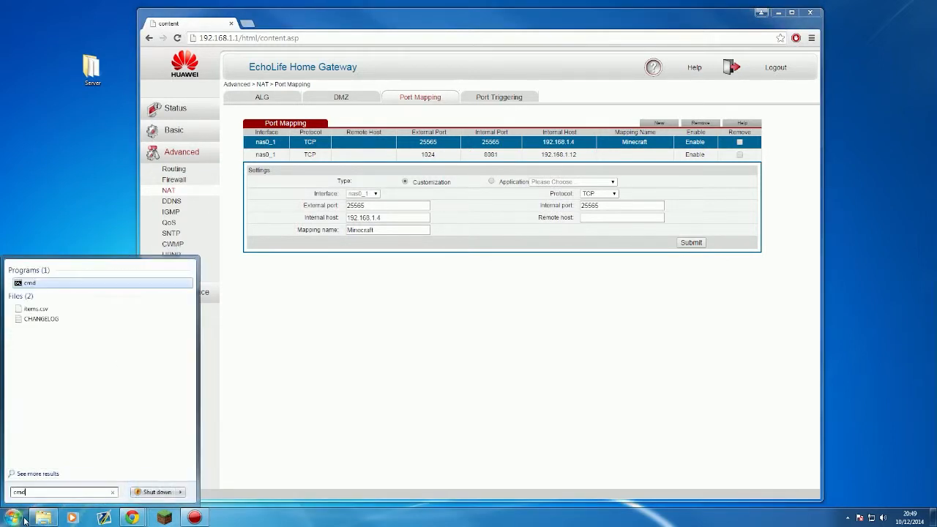
Step: Run ipconfig to find IPv4 192.168.1.2, then move the console to the lower right
{"action": "left_click", "coordinate": [49, 284]}
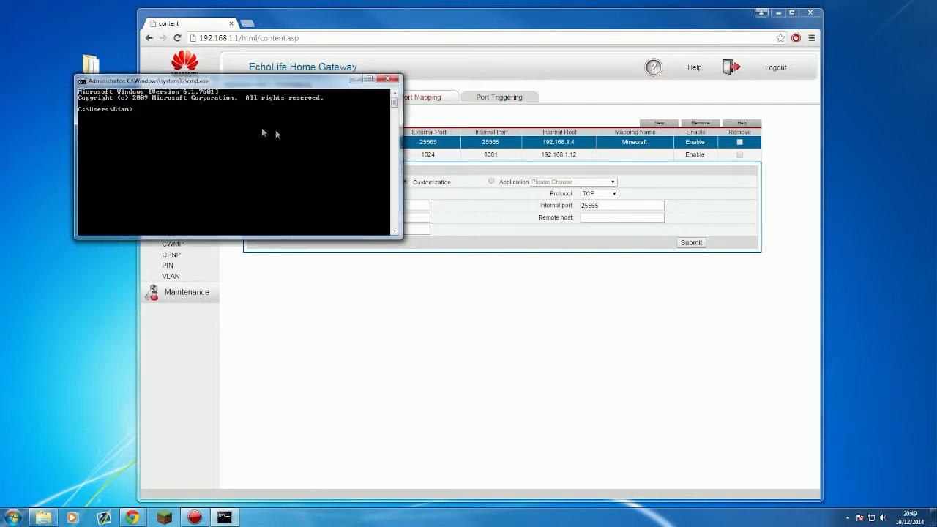
{"action": "type", "text": "ipconfig"}
{"action": "key", "text": "Return"}
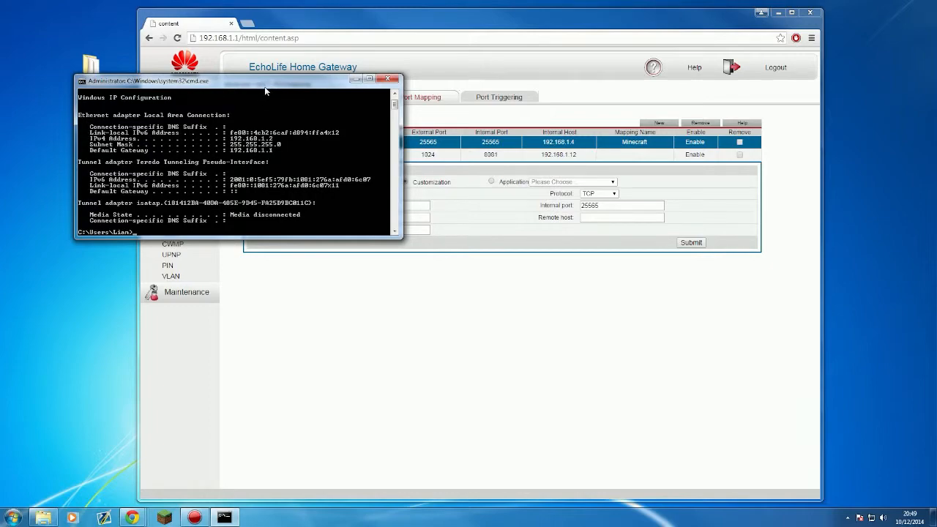
{"action": "left_click_drag", "start_coordinate": [279, 81], "coordinate": [738, 298]}
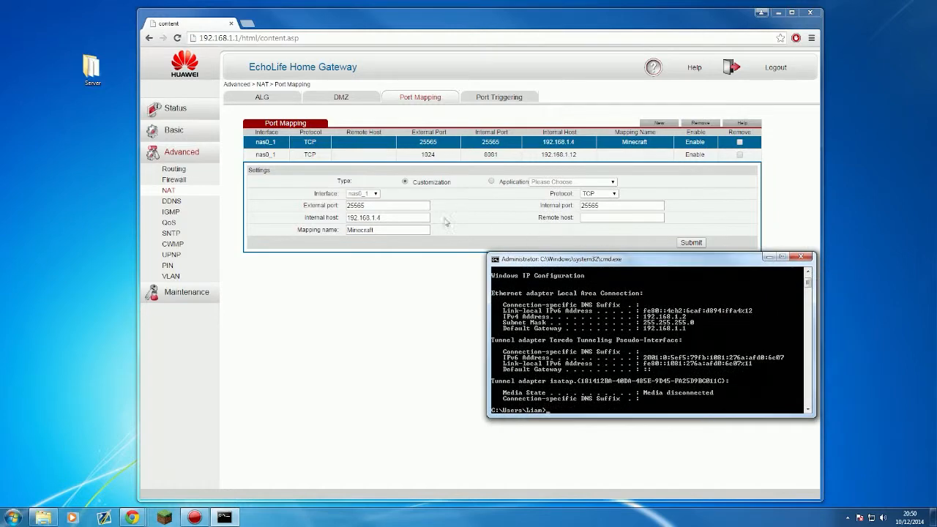
Step: Submit the Minecraft rule as TCP 25565 to internal host 192.168.1.2
{"action": "left_click", "coordinate": [409, 217]}
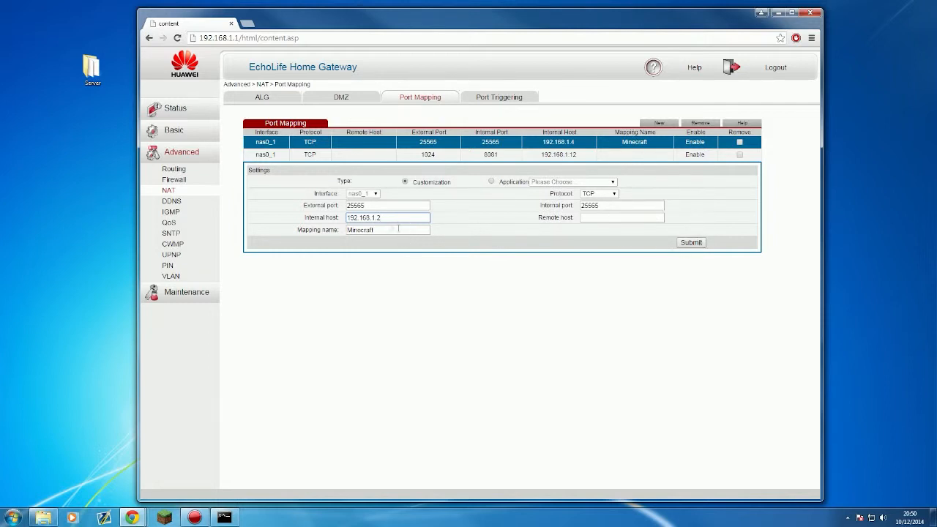
{"action": "left_click_drag", "start_coordinate": [372, 205], "coordinate": [341, 205]}
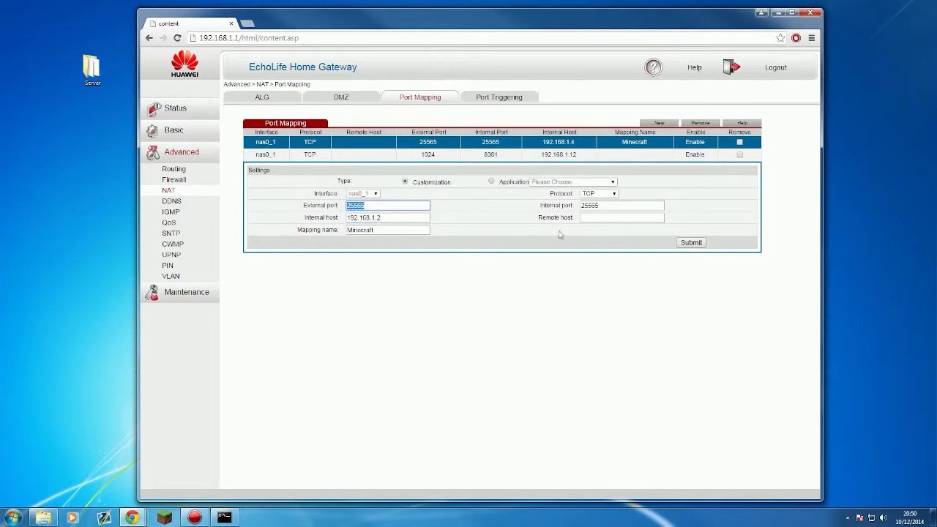
{"action": "left_click_drag", "start_coordinate": [611, 205], "coordinate": [543, 204]}
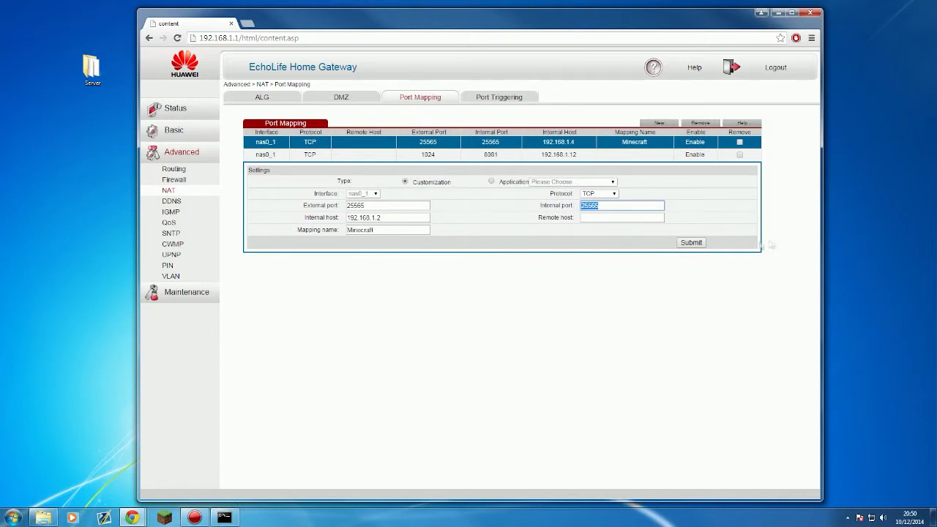
{"action": "left_click", "coordinate": [613, 193]}
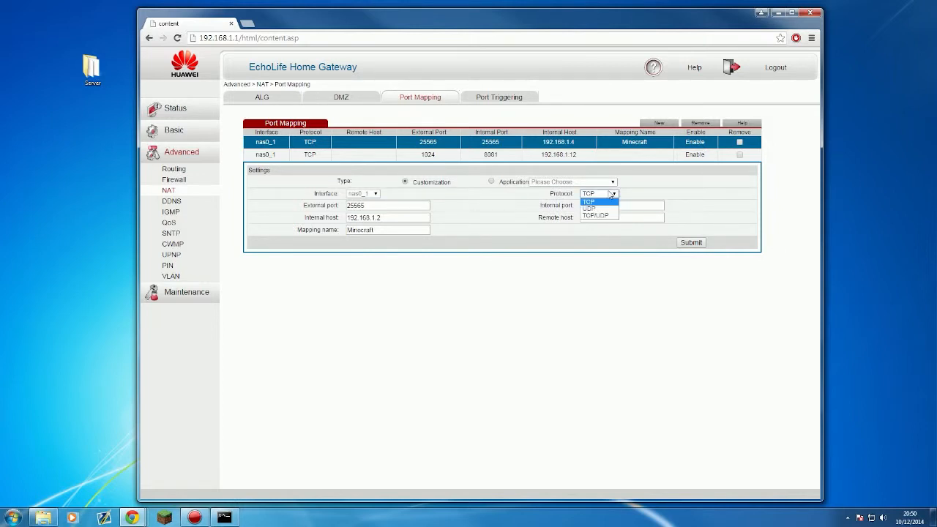
{"action": "left_click", "coordinate": [611, 193]}
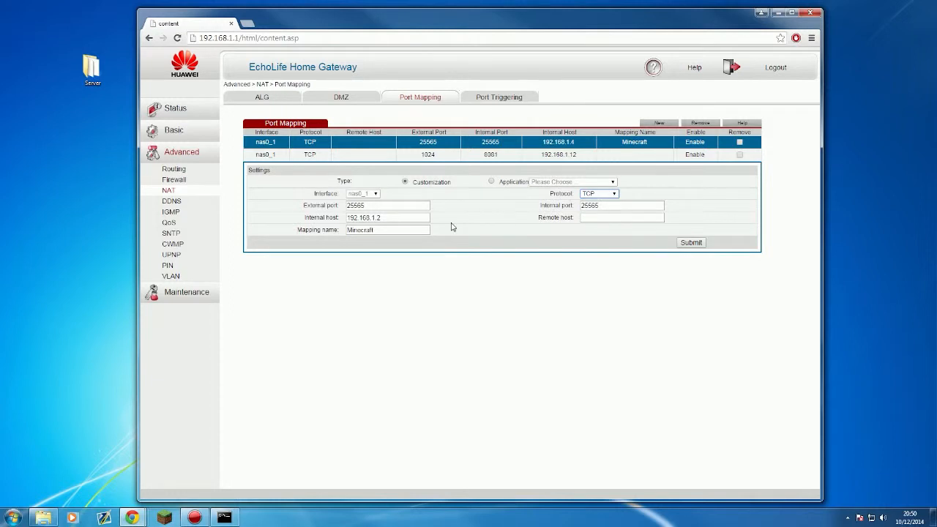
{"action": "left_click_drag", "start_coordinate": [385, 228], "coordinate": [240, 219]}
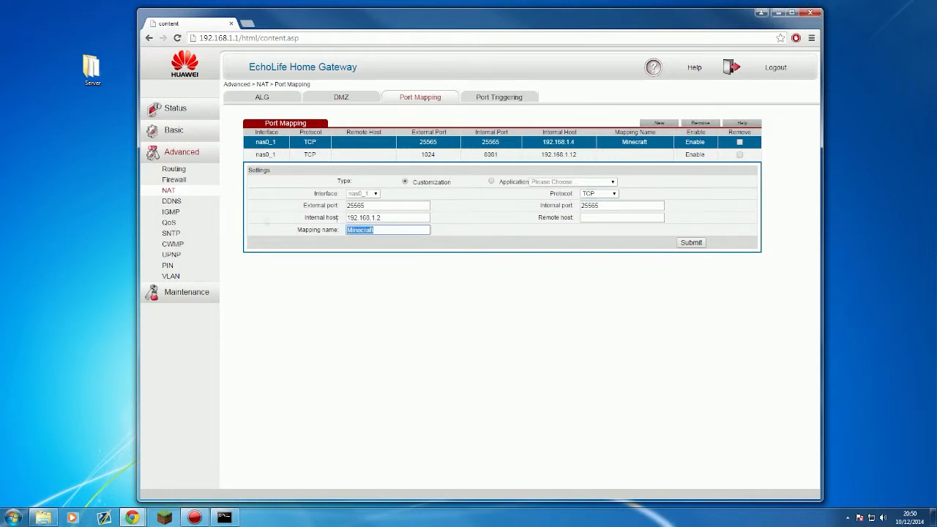
{"action": "left_click", "coordinate": [428, 229]}
{"action": "left_click", "coordinate": [690, 243]}
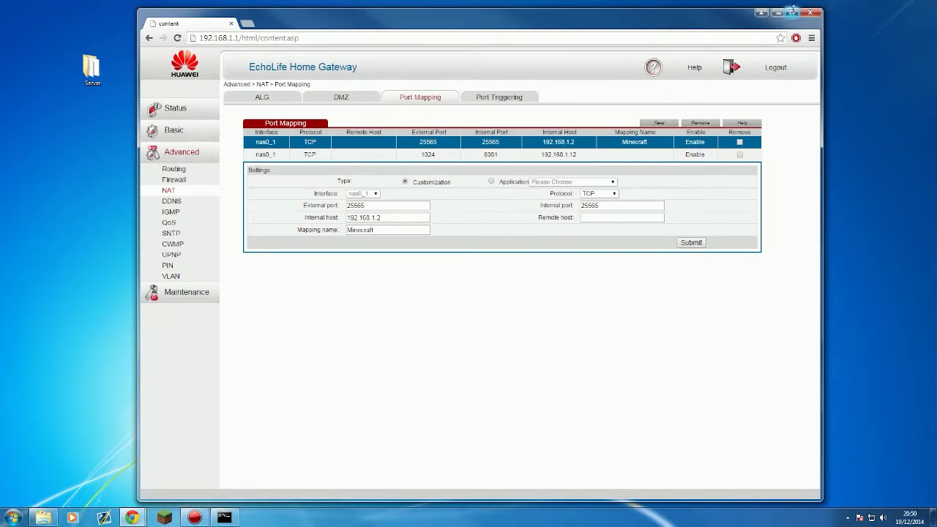
Step: Minimize the browser, close Command Prompt, and launch BukkitGUI from the Server folder
{"action": "left_click", "coordinate": [780, 13]}
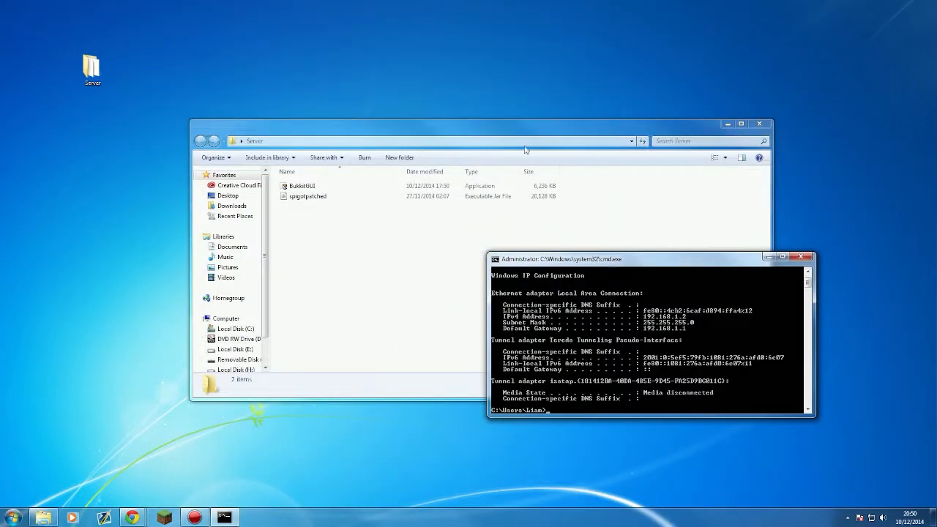
{"action": "left_click", "coordinate": [806, 259]}
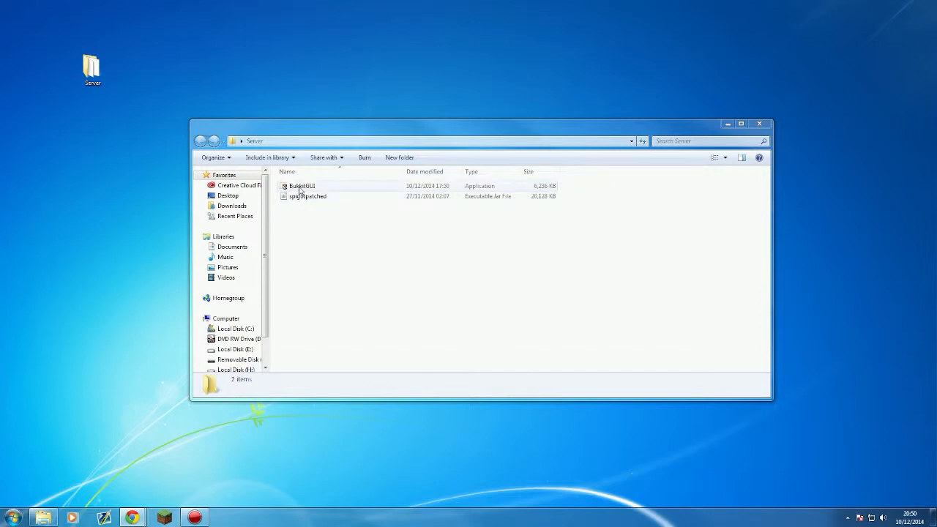
{"action": "double_click", "coordinate": [299, 187]}
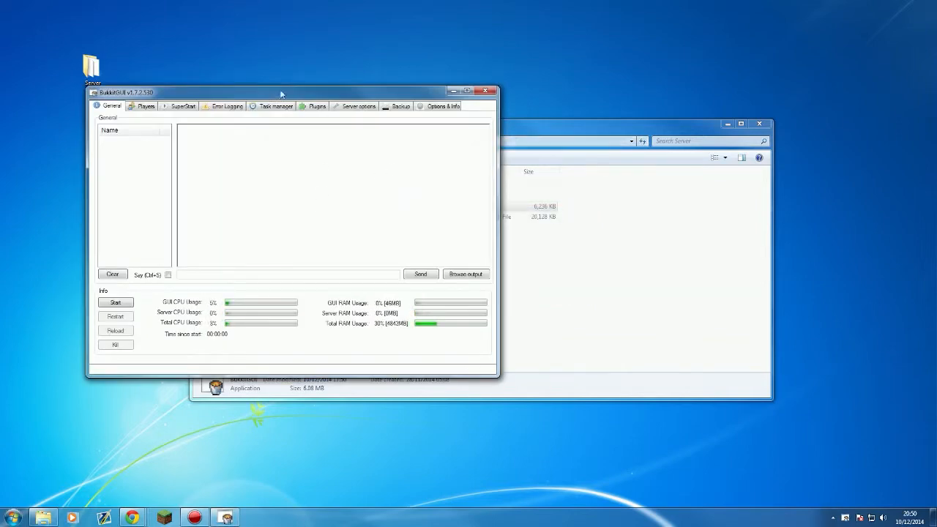
Step: Move the BukkitGUI window right and open the SuperStart page's Server Type list
{"action": "left_click_drag", "start_coordinate": [281, 94], "coordinate": [483, 106]}
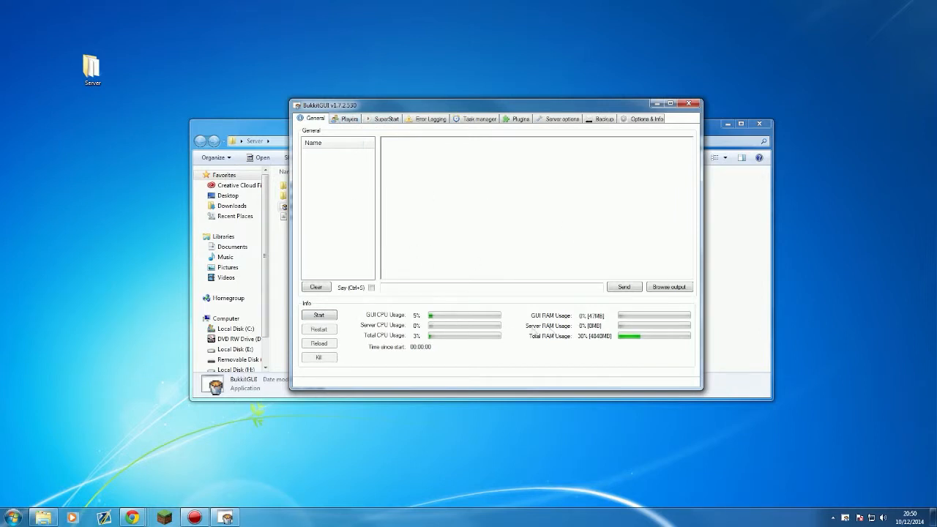
{"action": "left_click", "coordinate": [343, 121]}
{"action": "left_click", "coordinate": [388, 122]}
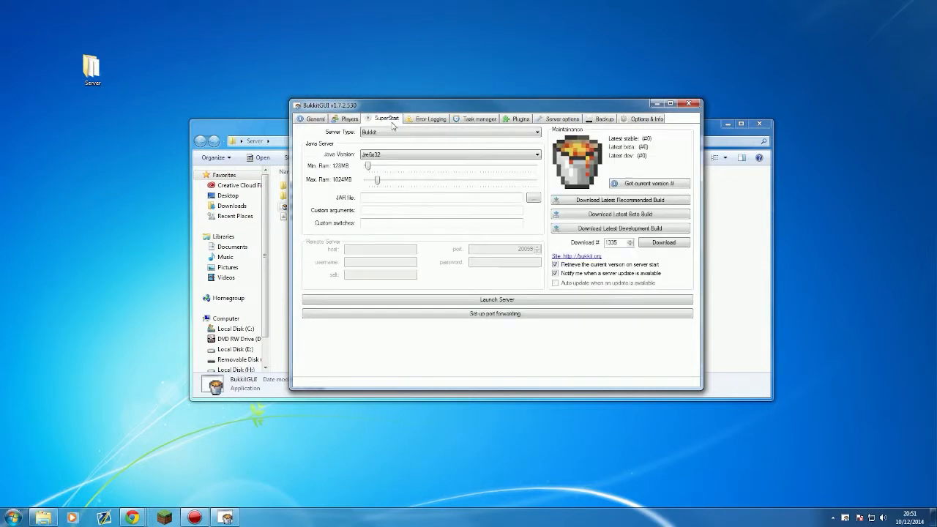
{"action": "left_click", "coordinate": [414, 132]}
{"action": "left_click", "coordinate": [410, 138]}
{"action": "left_click", "coordinate": [394, 132]}
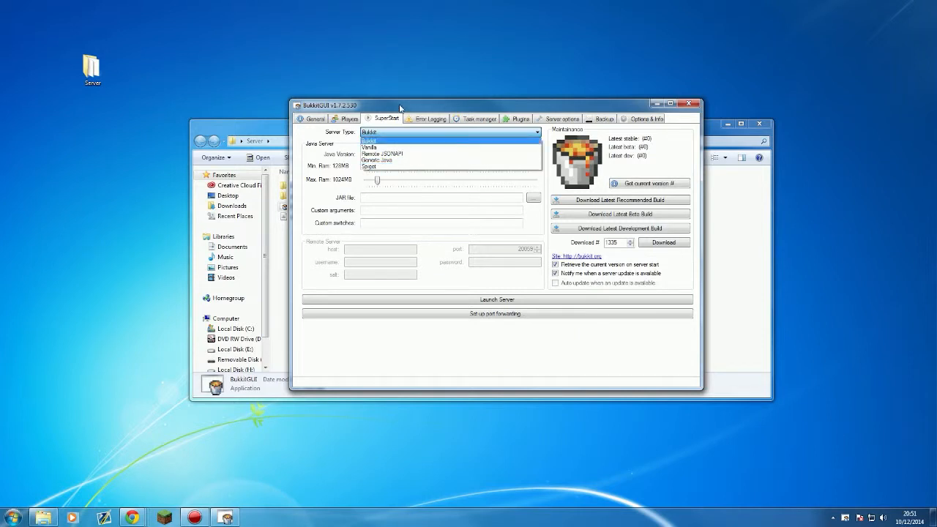
Step: Pick Spigot as the SuperStart server type, after briefly trying Vanilla
{"action": "left_click", "coordinate": [401, 140]}
{"action": "left_click", "coordinate": [393, 133]}
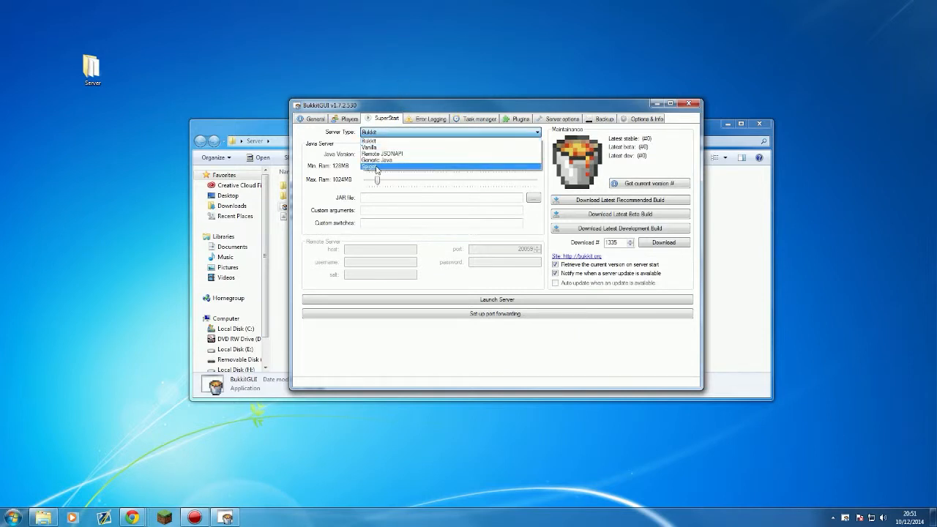
{"action": "left_click", "coordinate": [392, 155]}
{"action": "left_click", "coordinate": [399, 134]}
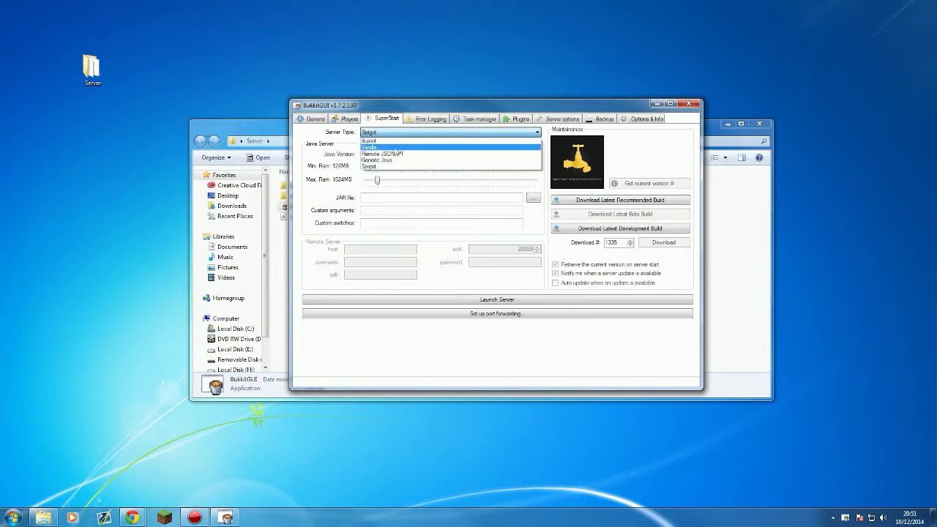
{"action": "left_click", "coordinate": [393, 148]}
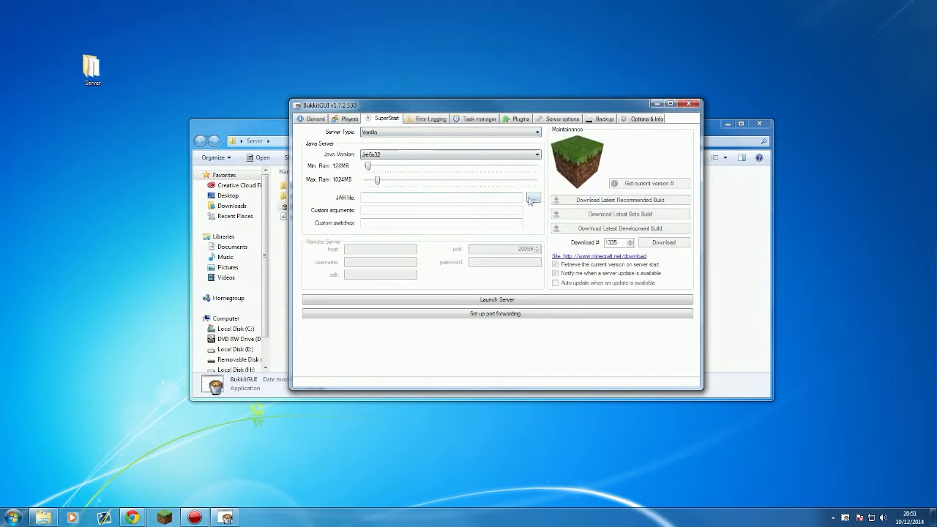
{"action": "left_click", "coordinate": [405, 133]}
{"action": "left_click", "coordinate": [404, 166]}
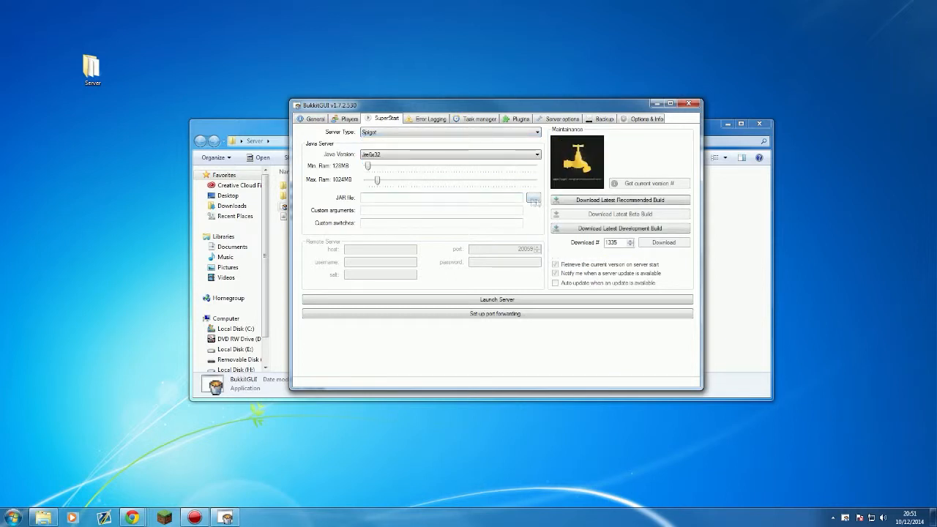
{"action": "left_click", "coordinate": [426, 156]}
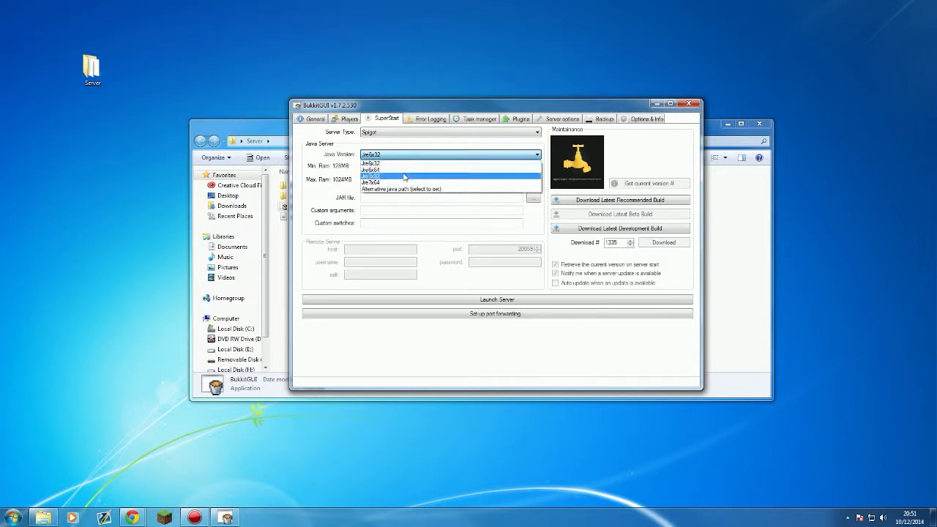
Step: Pick Java 7, set minimum RAM to 512MB and raise maximum RAM above 1024MB
{"action": "left_click", "coordinate": [397, 183]}
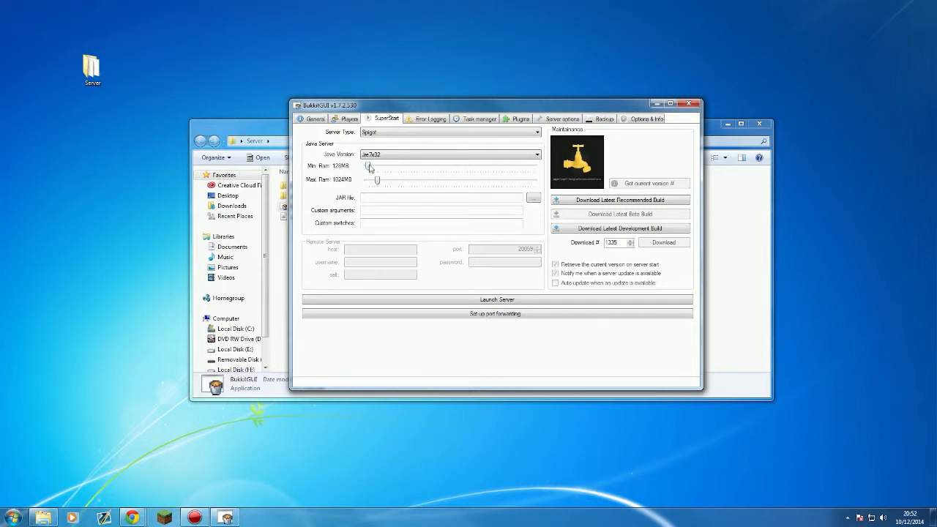
{"action": "left_click", "coordinate": [374, 167]}
{"action": "left_click", "coordinate": [370, 165]}
{"action": "mouse_move", "coordinate": [368, 165]}
{"action": "left_mouse_down"}
{"action": "mouse_move", "coordinate": [388, 167]}
{"action": "mouse_move", "coordinate": [364, 167]}
{"action": "left_mouse_up"}
{"action": "left_click_drag", "start_coordinate": [365, 166], "coordinate": [364, 168]}
{"action": "left_click_drag", "start_coordinate": [376, 181], "coordinate": [400, 180]}
Step: Switch Java Version to Jre7x64 and raise maximum RAM to about 1750MB
{"action": "mouse_move", "coordinate": [535, 187]}
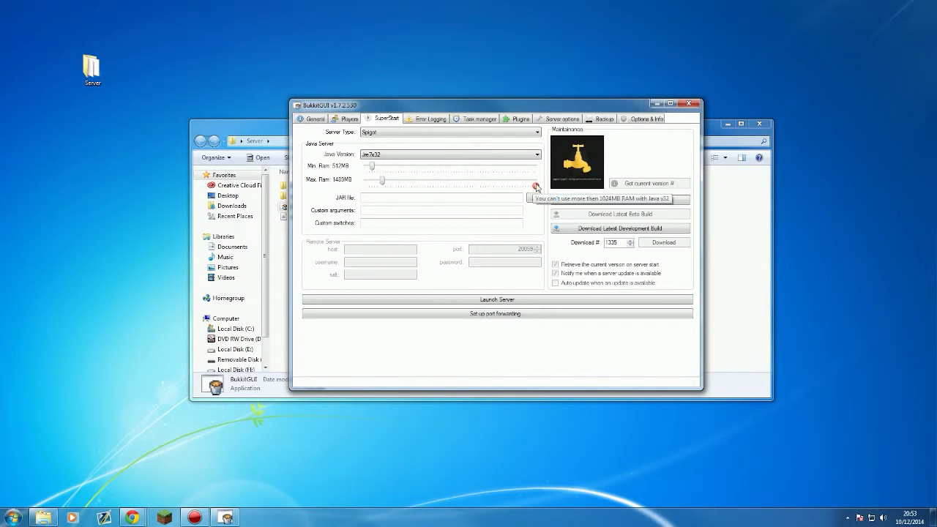
{"action": "left_click", "coordinate": [520, 155]}
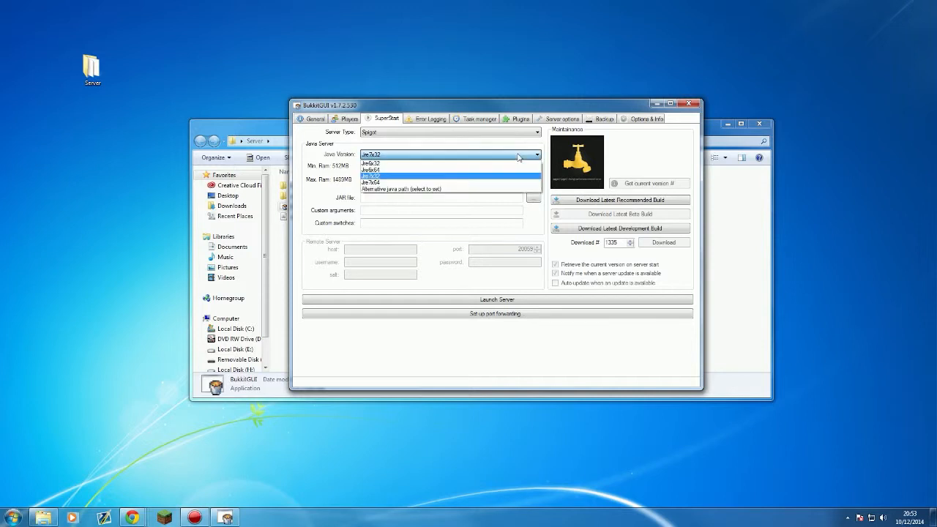
{"action": "left_click", "coordinate": [481, 182]}
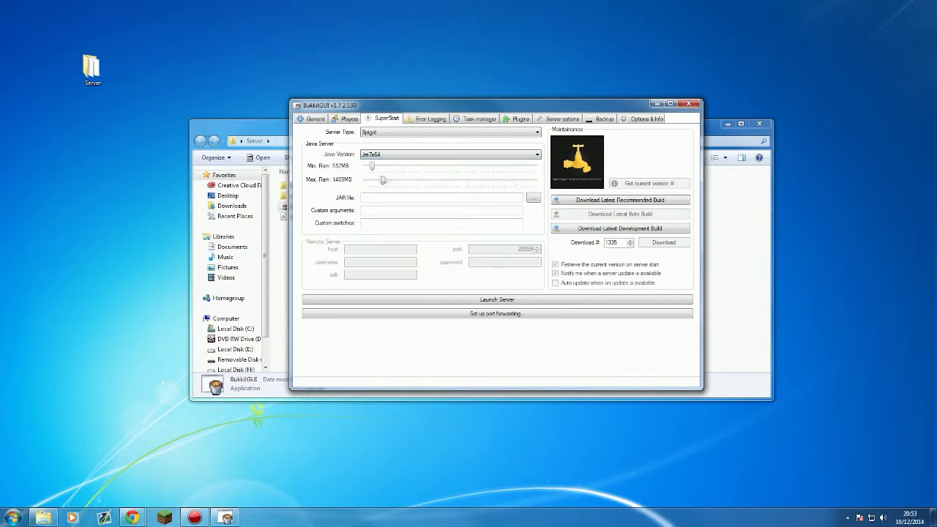
{"action": "scroll", "coordinate": [386, 186], "scroll_direction": "up", "scroll_amount": 3}
{"action": "scroll", "coordinate": [386, 186], "scroll_direction": "up", "scroll_amount": 1}
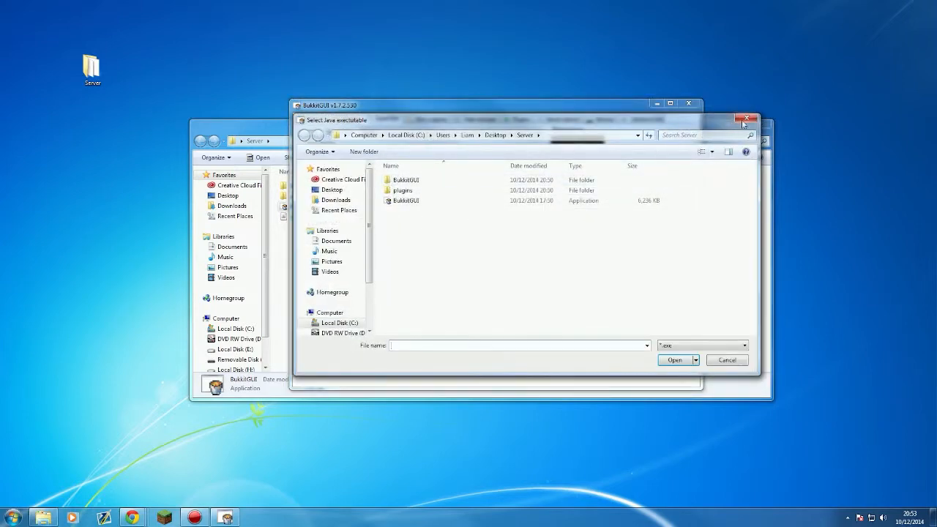
{"action": "left_click", "coordinate": [746, 118]}
{"action": "left_click", "coordinate": [485, 153]}
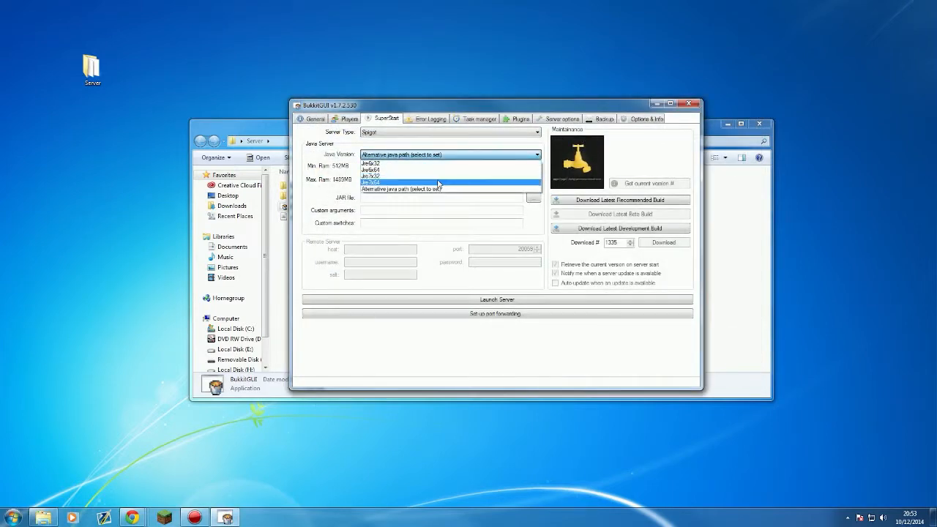
{"action": "left_click", "coordinate": [390, 182]}
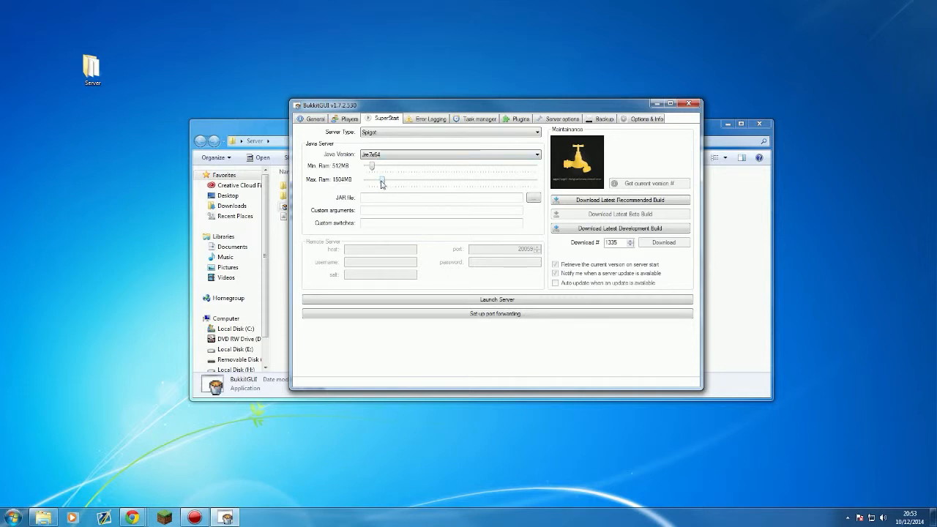
{"action": "left_click_drag", "start_coordinate": [381, 183], "coordinate": [399, 189]}
{"action": "scroll", "coordinate": [388, 190], "scroll_direction": "up", "scroll_amount": 5}
{"action": "scroll", "coordinate": [388, 190], "scroll_direction": "up", "scroll_amount": 4}
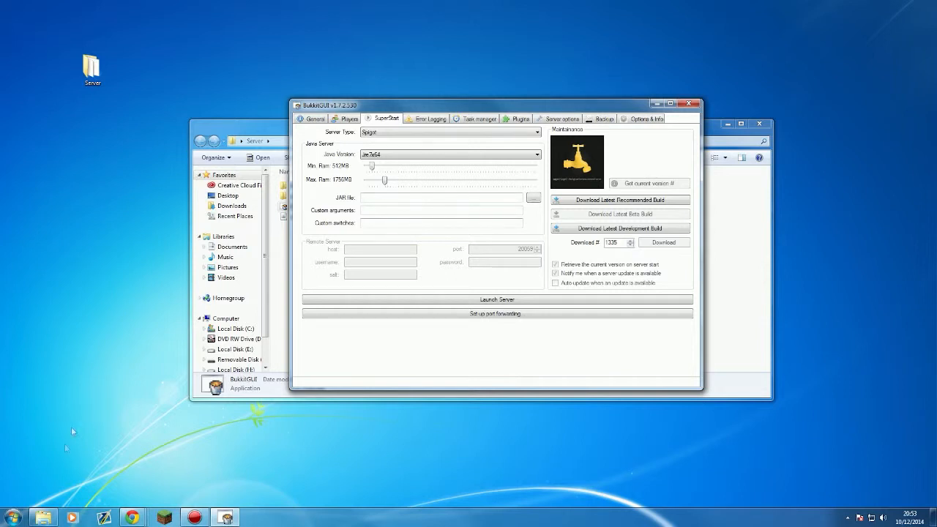
{"action": "left_click", "coordinate": [13, 517]}
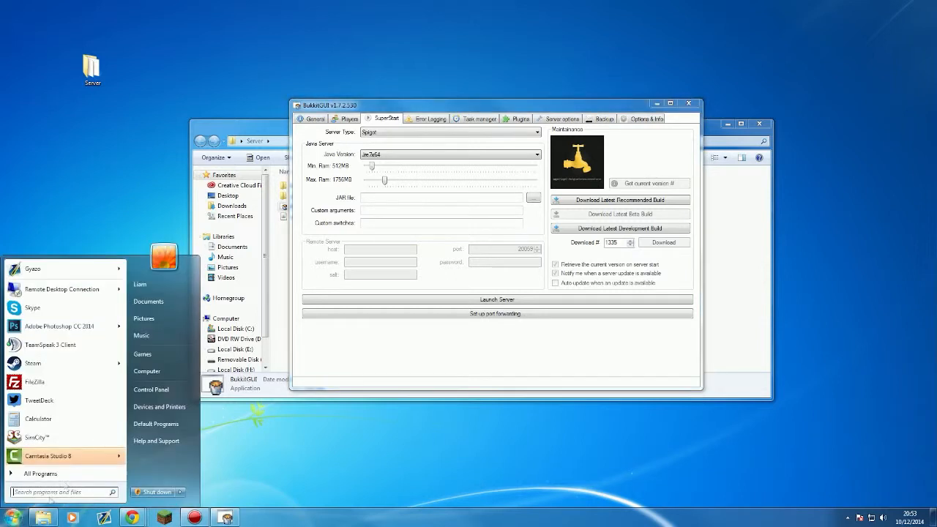
{"action": "right_click", "coordinate": [169, 373]}
{"action": "left_click", "coordinate": [205, 450]}
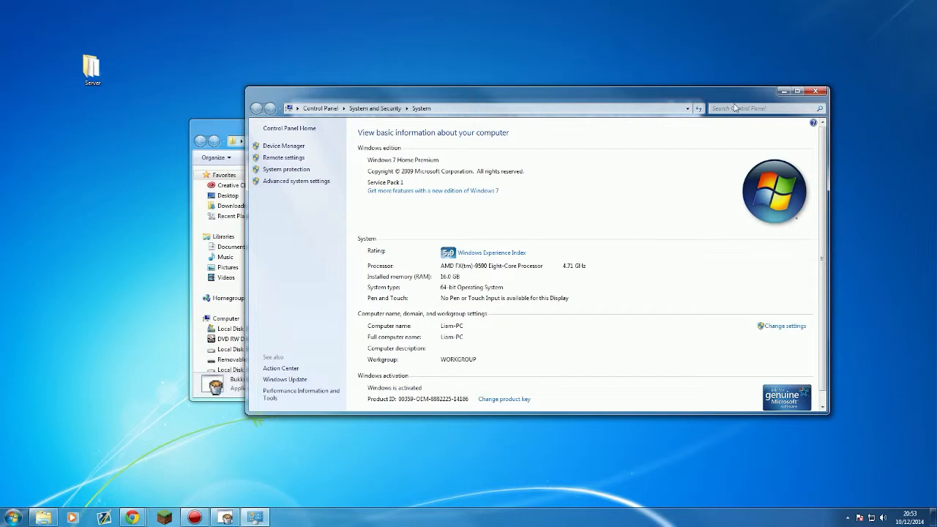
{"action": "left_click", "coordinate": [782, 92]}
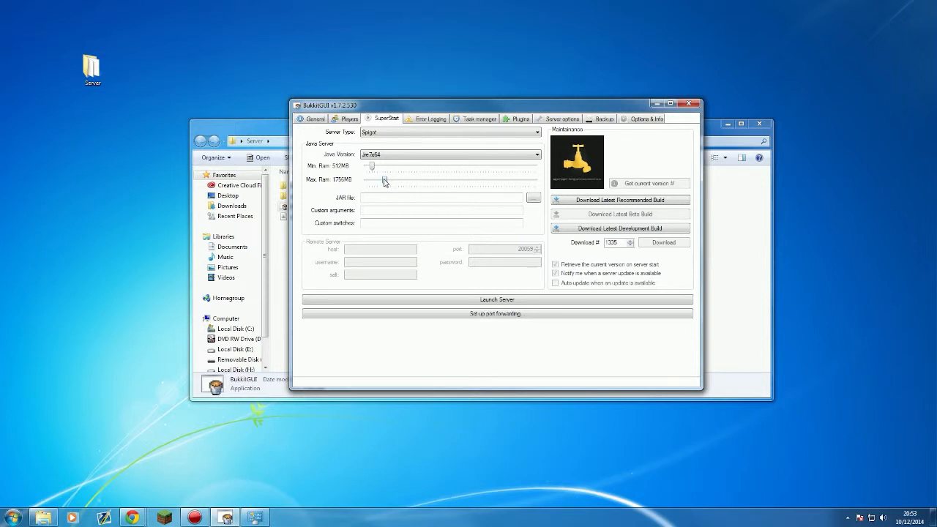
Step: Slide the Max. Ram setting up until it reads 2047MB
{"action": "mouse_move", "coordinate": [384, 181]}
{"action": "left_mouse_down"}
{"action": "mouse_move", "coordinate": [410, 193]}
{"action": "mouse_move", "coordinate": [417, 181]}
{"action": "mouse_move", "coordinate": [387, 183]}
{"action": "mouse_move", "coordinate": [413, 182]}
{"action": "mouse_move", "coordinate": [387, 184]}
{"action": "mouse_move", "coordinate": [396, 186]}
{"action": "left_mouse_up"}
{"action": "left_click_drag", "start_coordinate": [399, 188], "coordinate": [397, 188]}
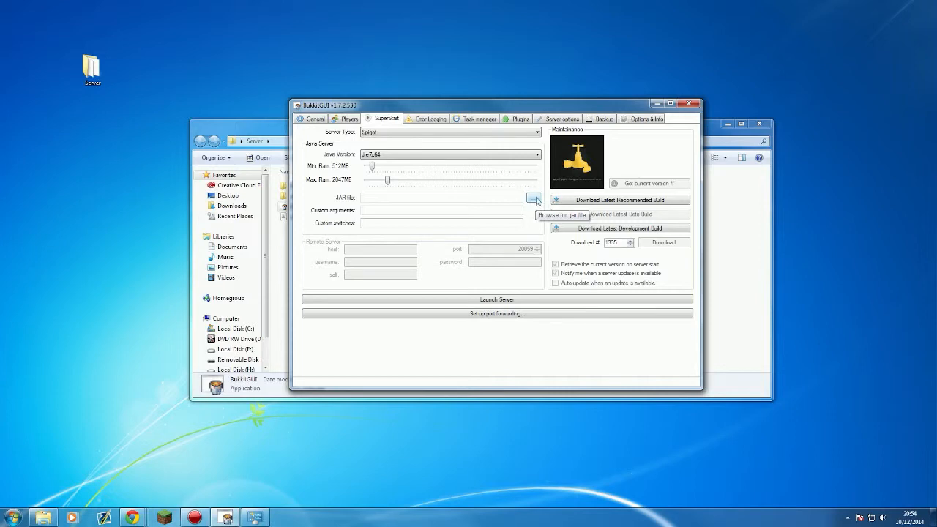
Step: Choose spigotpatched.jar from the Server folder as the JAR file and enter -server as a custom argument
{"action": "left_click", "coordinate": [534, 199]}
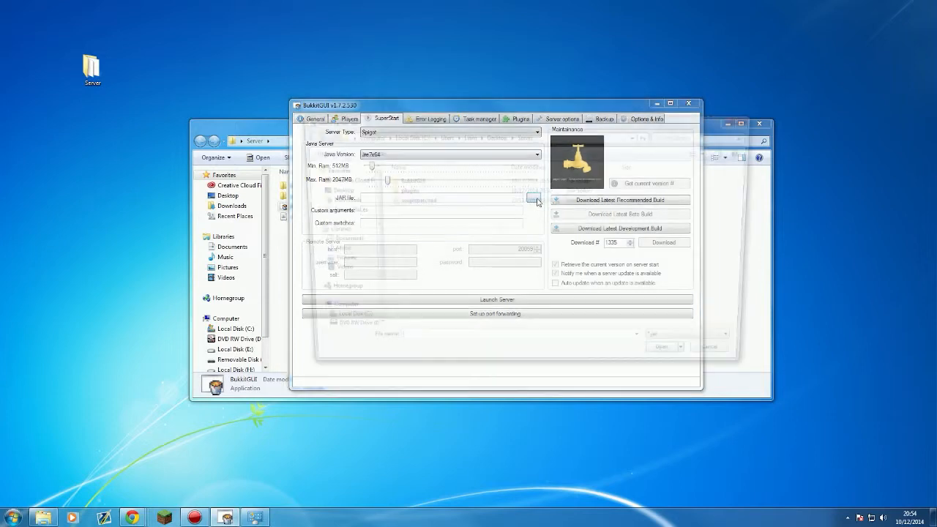
{"action": "left_click", "coordinate": [442, 201]}
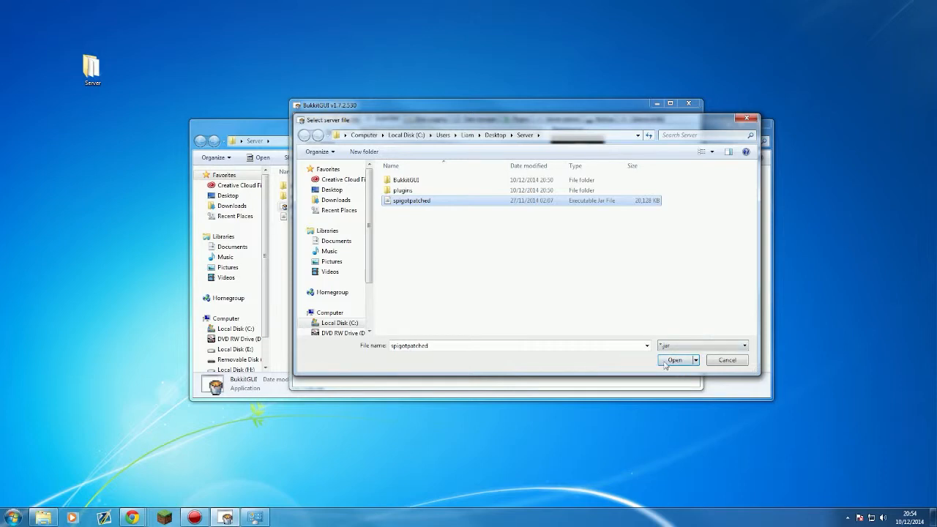
{"action": "left_click", "coordinate": [668, 362]}
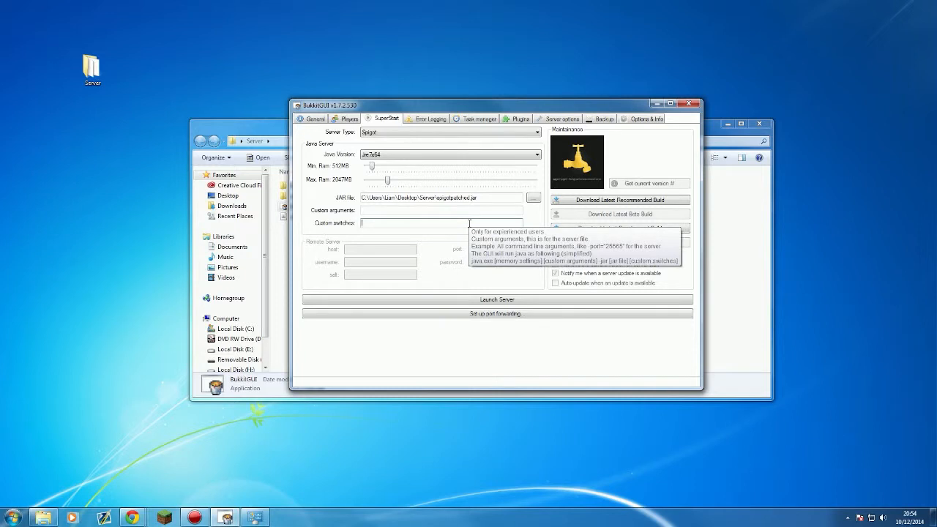
{"action": "left_click", "coordinate": [424, 211]}
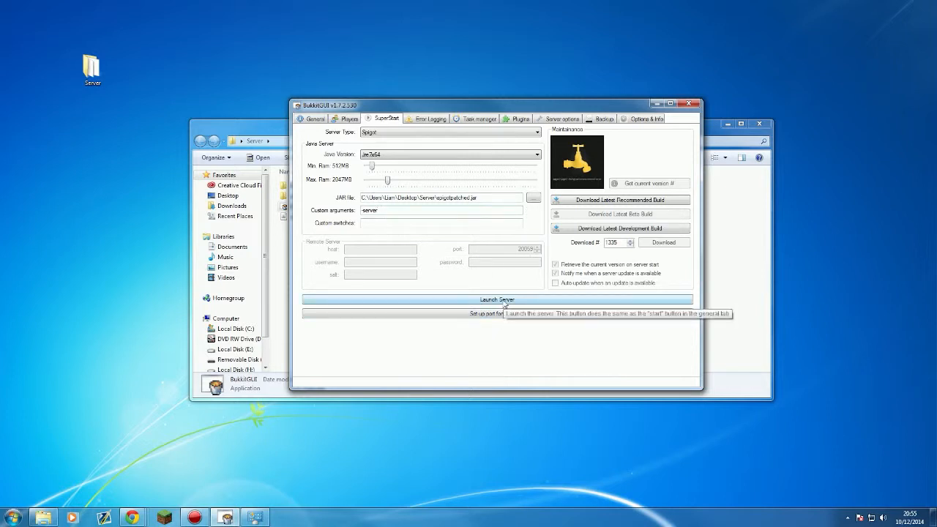
Step: Start the Spigot server until it stops over the EULA, then place Explorer lower left and BukkitGUI upper right
{"action": "left_click", "coordinate": [504, 302]}
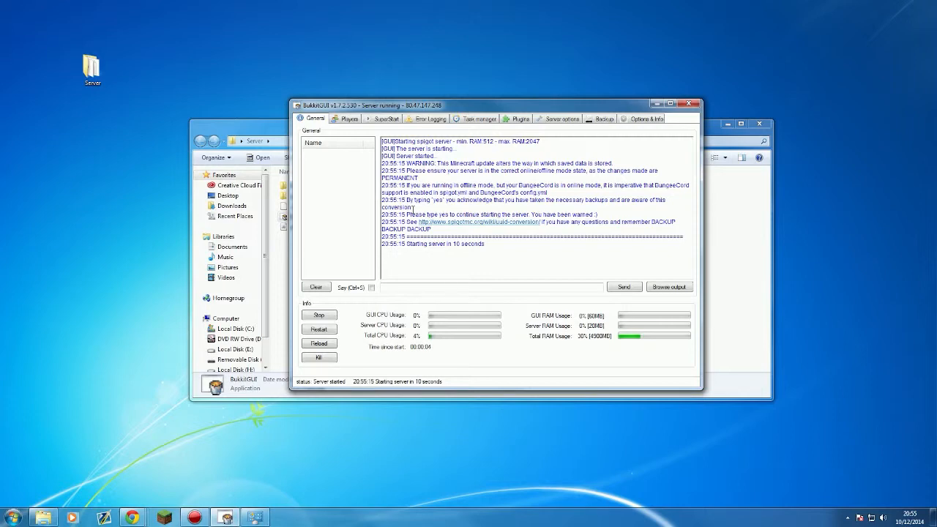
{"action": "left_click_drag", "start_coordinate": [270, 126], "coordinate": [72, 231]}
{"action": "left_click_drag", "start_coordinate": [423, 111], "coordinate": [614, 62]}
{"action": "left_click_drag", "start_coordinate": [308, 242], "coordinate": [326, 228]}
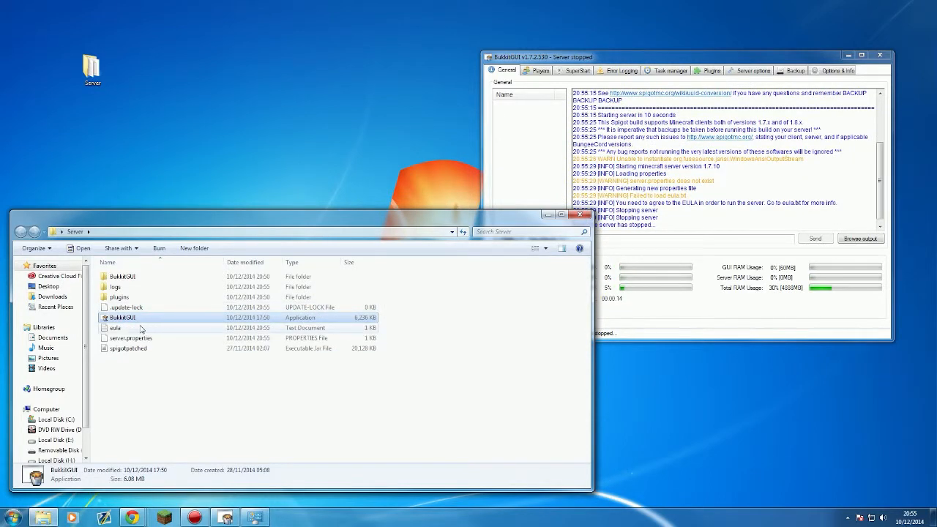
Step: Open eula.txt and change eula=false to eula=true
{"action": "double_click", "coordinate": [116, 329]}
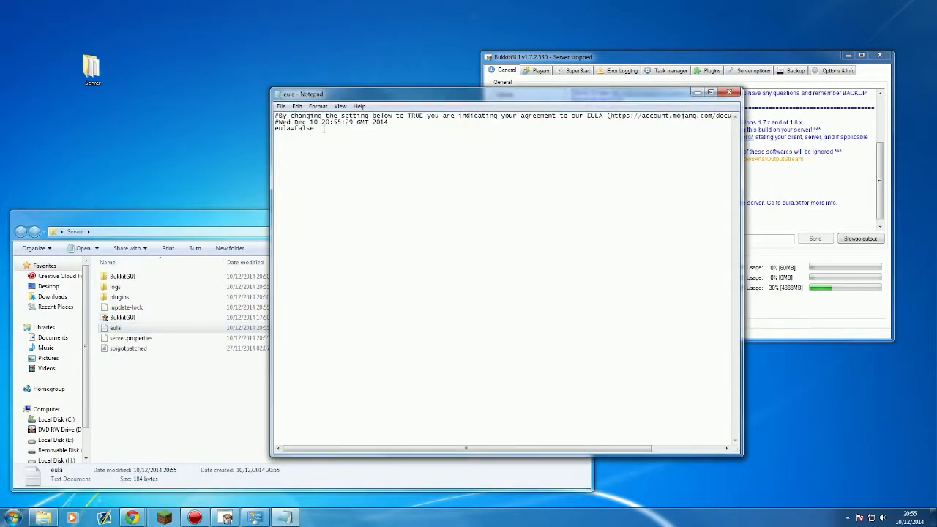
{"action": "left_click_drag", "start_coordinate": [313, 128], "coordinate": [291, 129]}
{"action": "type", "text": "tru"}
{"action": "left_click_drag", "start_coordinate": [625, 116], "coordinate": [281, 98]}
{"action": "left_click", "coordinate": [415, 184]}
Step: Save eula.txt, close Notepad and return to the BukkitGUI window
{"action": "left_click", "coordinate": [281, 106]}
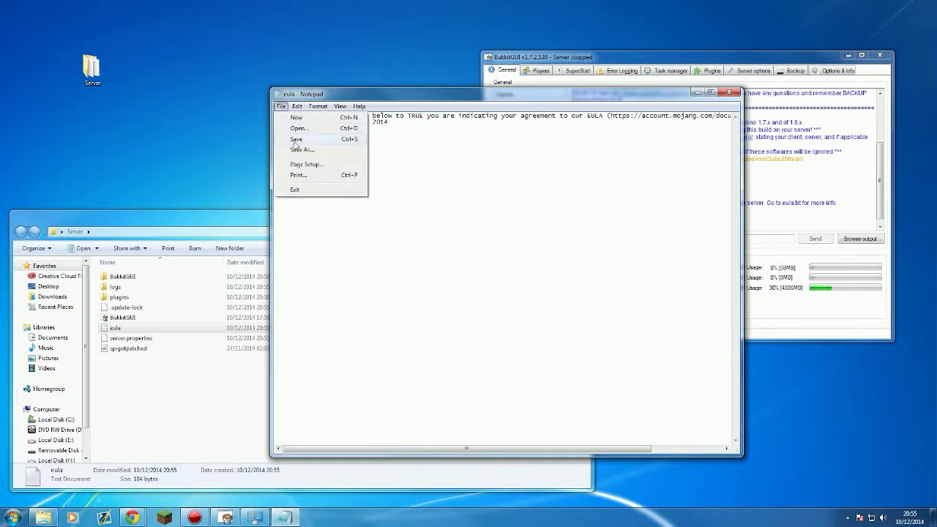
{"action": "left_click", "coordinate": [299, 140]}
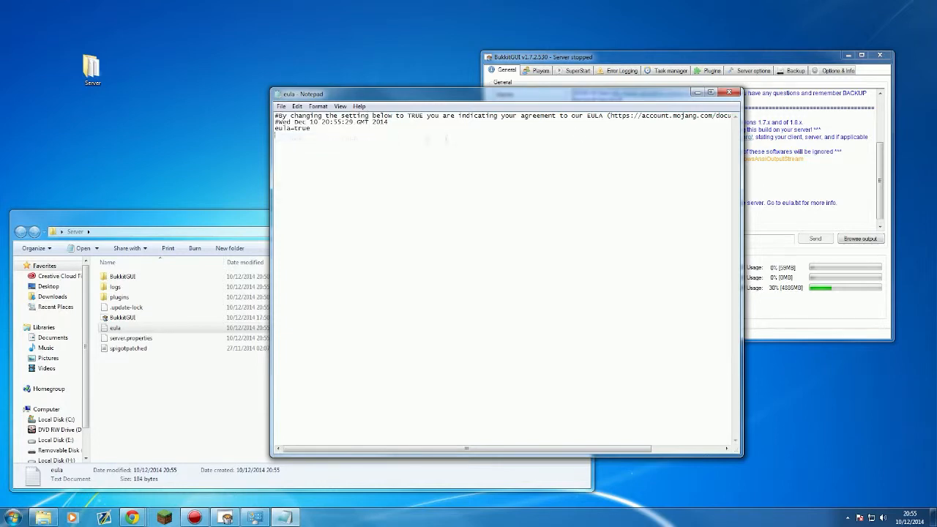
{"action": "left_click", "coordinate": [729, 92]}
{"action": "left_click", "coordinate": [693, 175]}
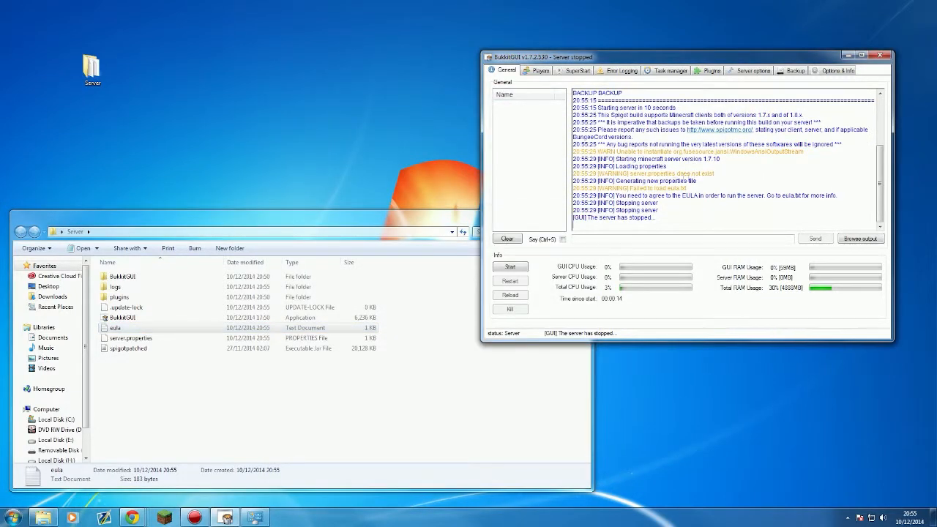
Step: Restart the Spigot server, then launch Minecraft and allow it past the security warning
{"action": "left_click", "coordinate": [503, 268]}
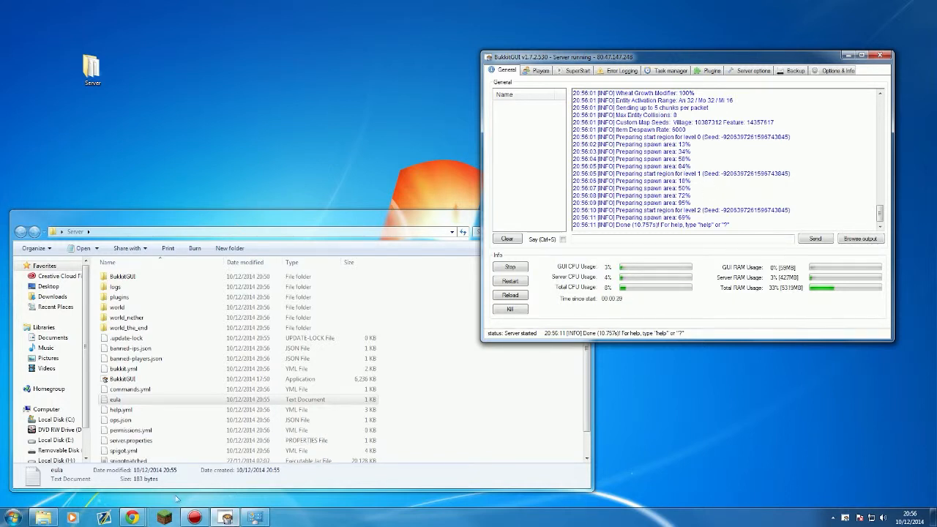
{"action": "left_click", "coordinate": [163, 518]}
{"action": "left_click", "coordinate": [492, 268]}
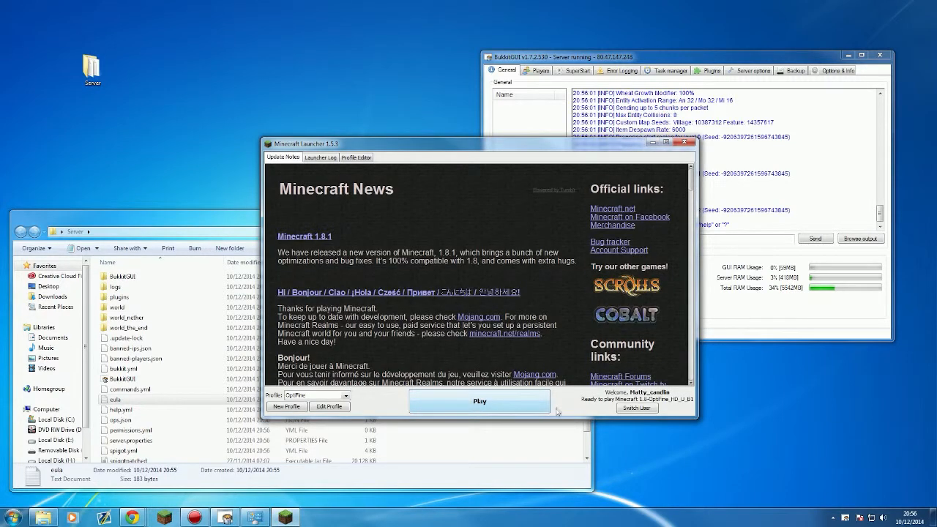
Step: Play Minecraft 1.8 from the launcher and go to the Multiplayer server list
{"action": "left_click", "coordinate": [508, 407]}
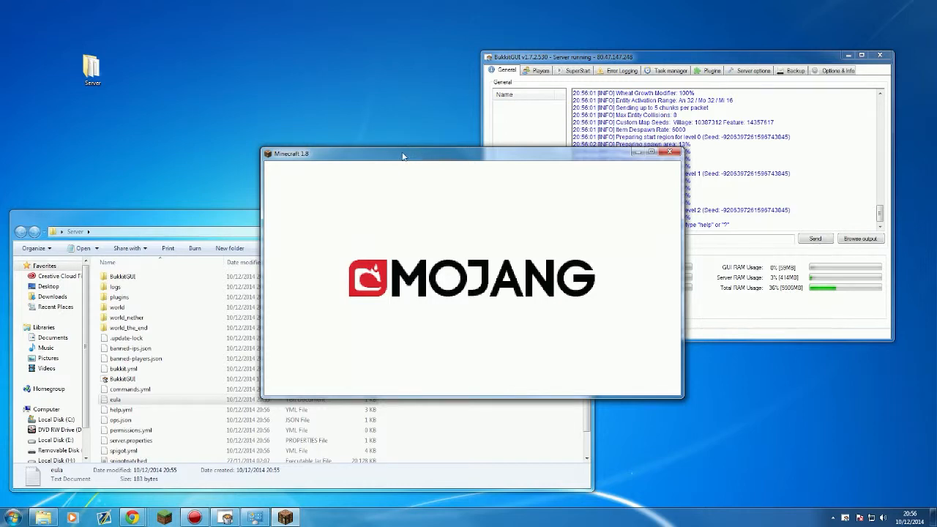
{"action": "left_click", "coordinate": [414, 235]}
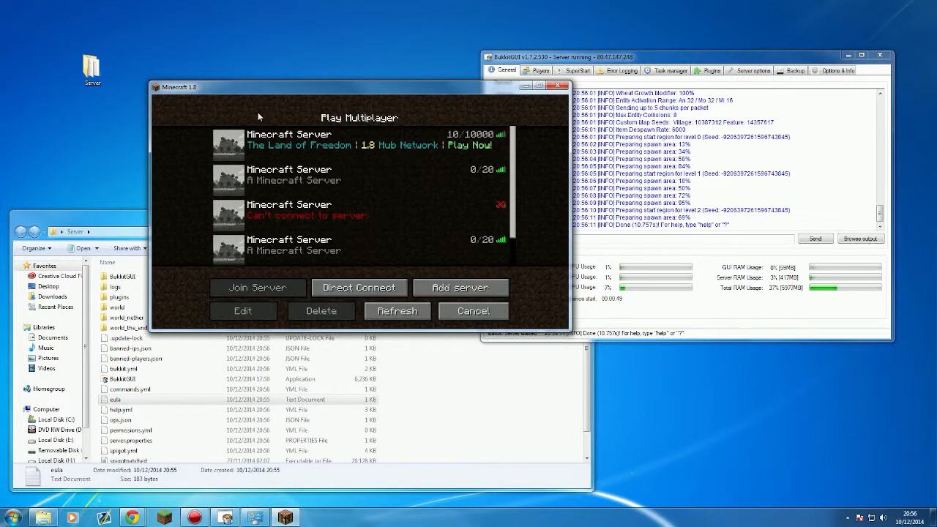
Step: Refresh the multiplayer list and select the fourth saved server
{"action": "left_click", "coordinate": [358, 188]}
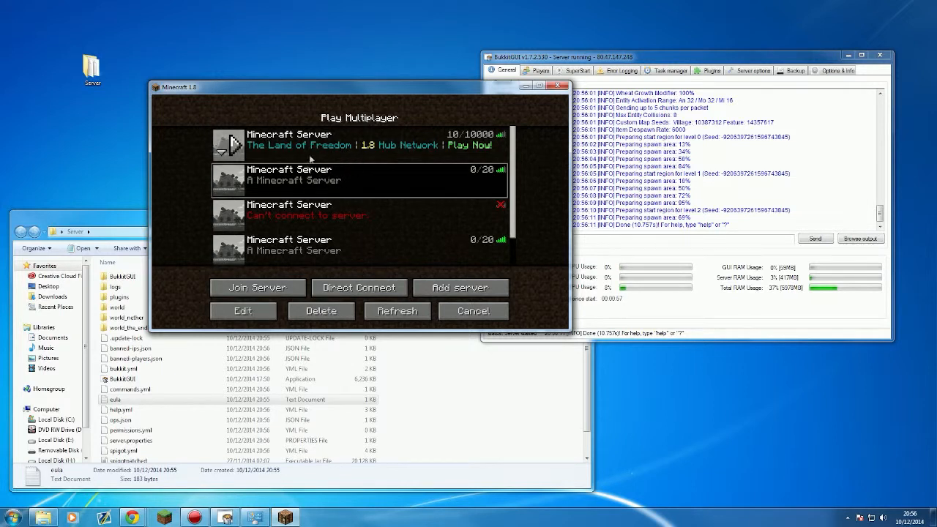
{"action": "left_click", "coordinate": [366, 206]}
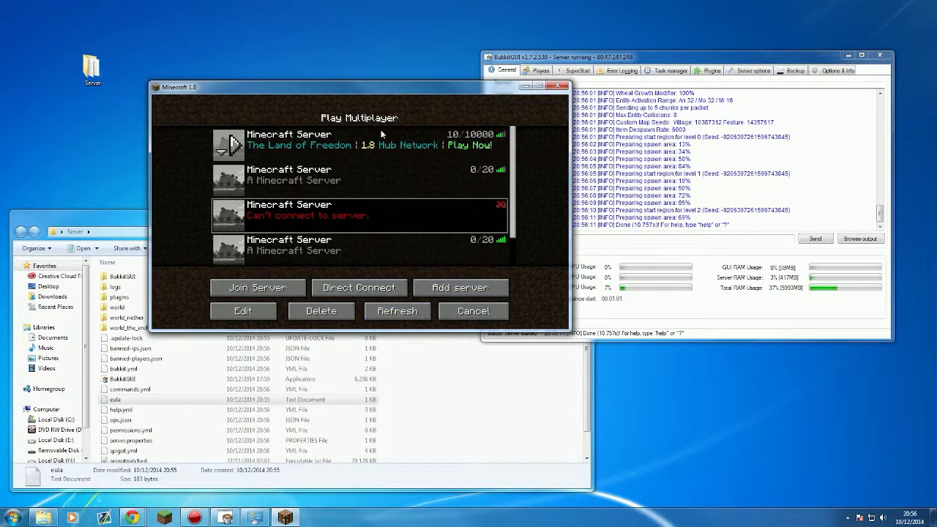
{"action": "left_click", "coordinate": [400, 313]}
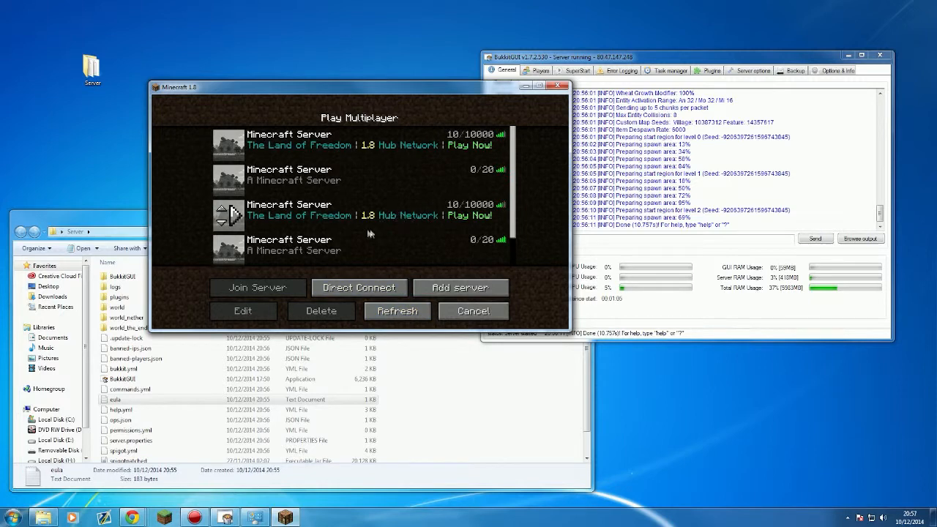
{"action": "left_click", "coordinate": [313, 253]}
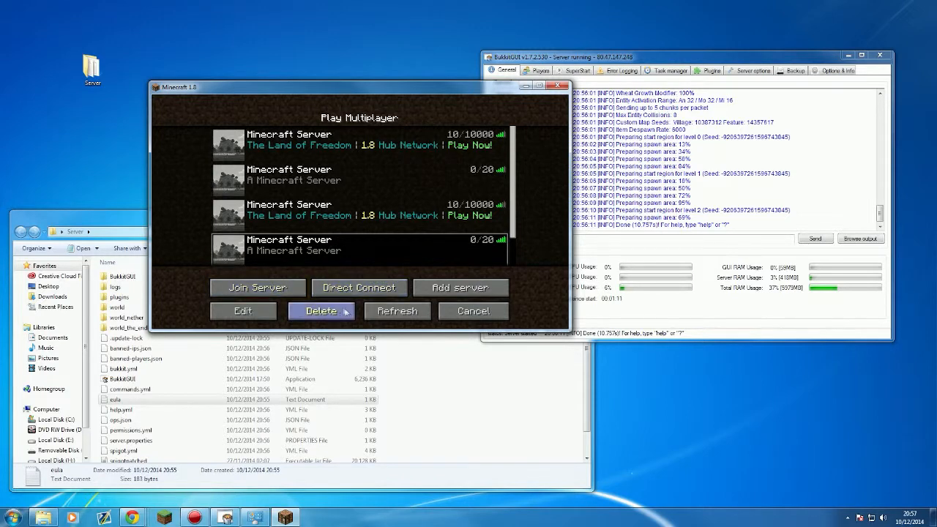
Step: Set that server's address to Localhost, save it, and join the server
{"action": "left_click", "coordinate": [243, 311]}
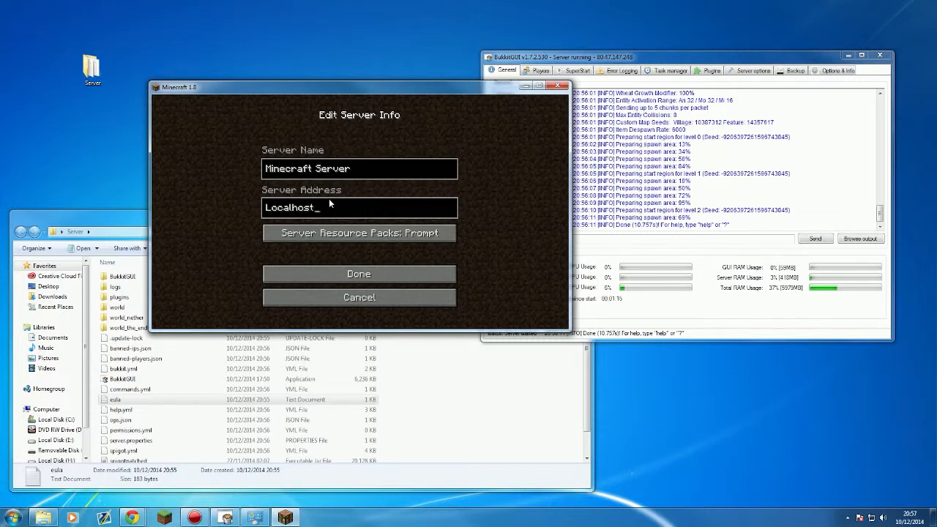
{"action": "key", "text": "Left"}
{"action": "key", "text": "Left"}
{"action": "key", "text": "Left"}
{"action": "key", "text": "Left"}
{"action": "key", "text": "Left"}
{"action": "key", "text": "Left"}
{"action": "key", "text": "Left"}
{"action": "key", "text": "Left"}
{"action": "left_click", "coordinate": [410, 278]}
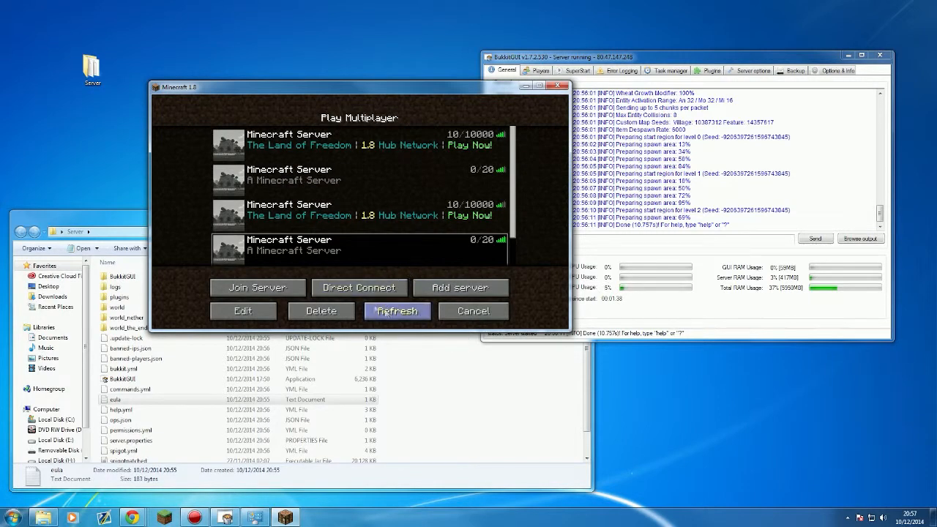
{"action": "left_click", "coordinate": [258, 280]}
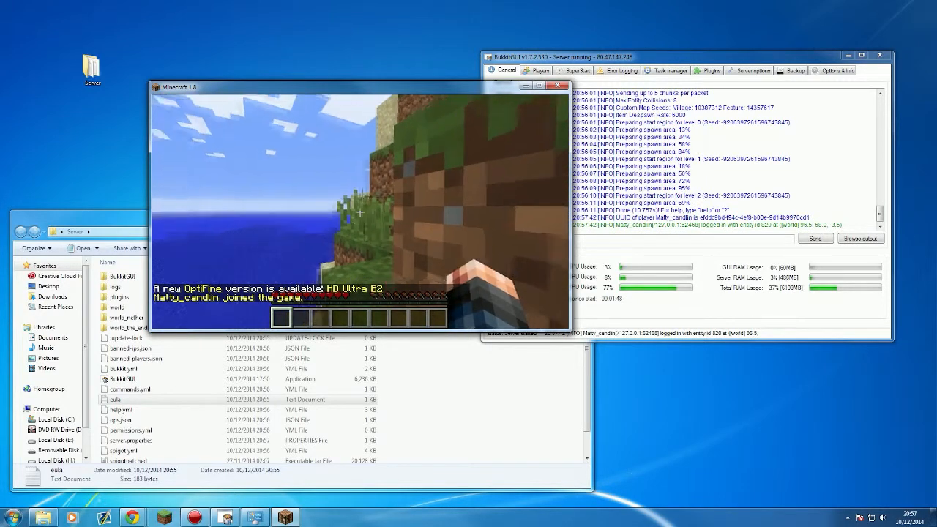
Step: Mine two dirt blocks from the cliff, place one underfoot, and climb onto the grass
{"action": "key", "text": "w"}
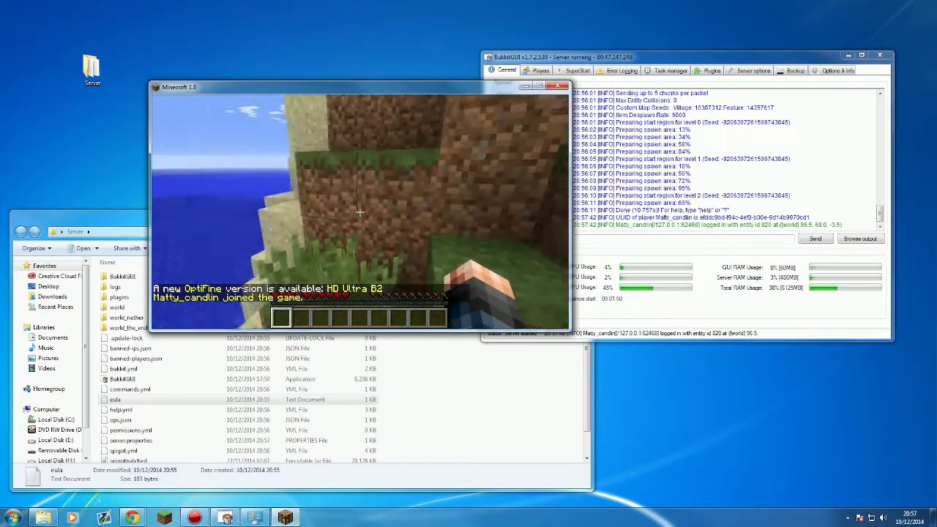
{"action": "left_click", "coordinate": [359, 212]}
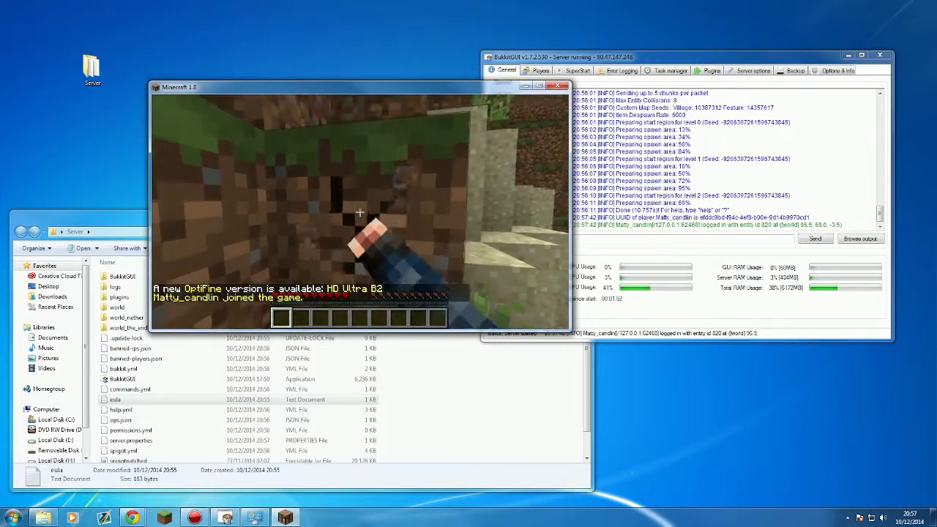
{"action": "left_click", "coordinate": [360, 212]}
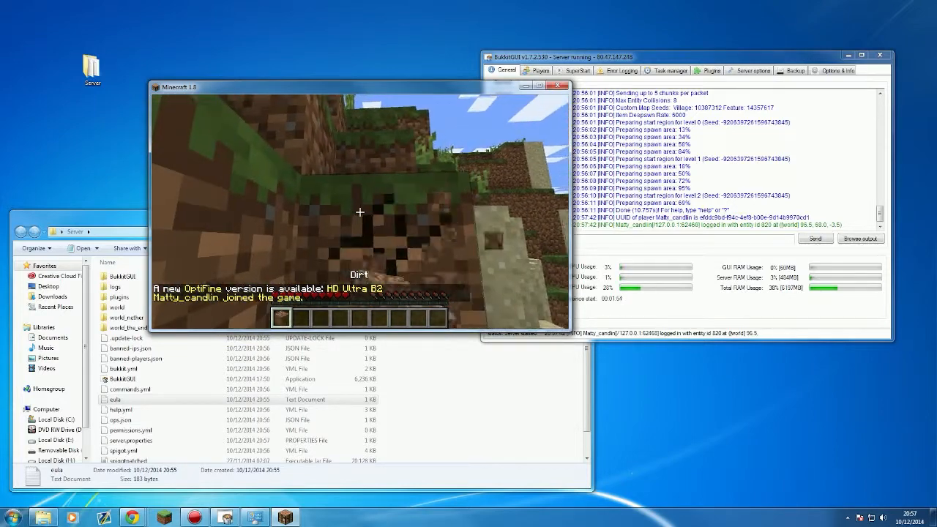
{"action": "key", "text": "w"}
{"action": "key", "text": "space"}
{"action": "right_click", "coordinate": [359, 212]}
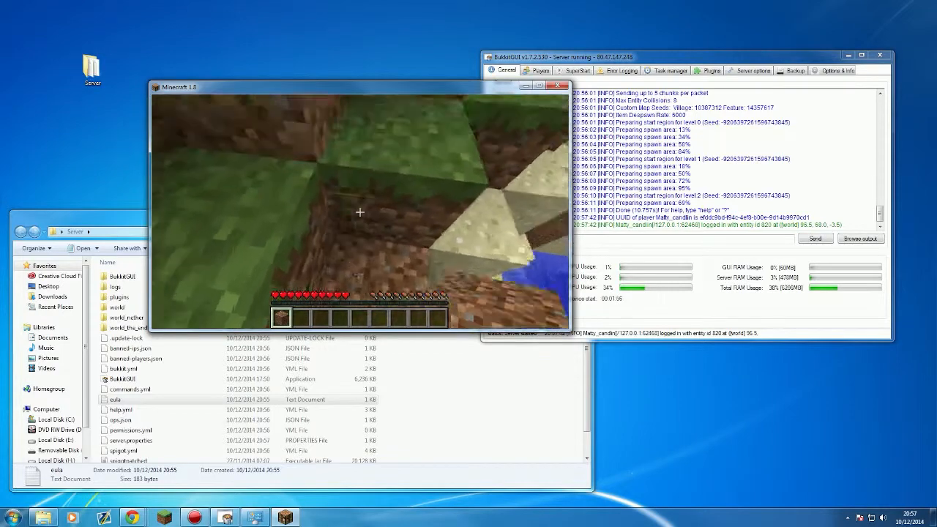
{"action": "key", "text": "w"}
{"action": "key", "text": "w"}
{"action": "key", "text": "space"}
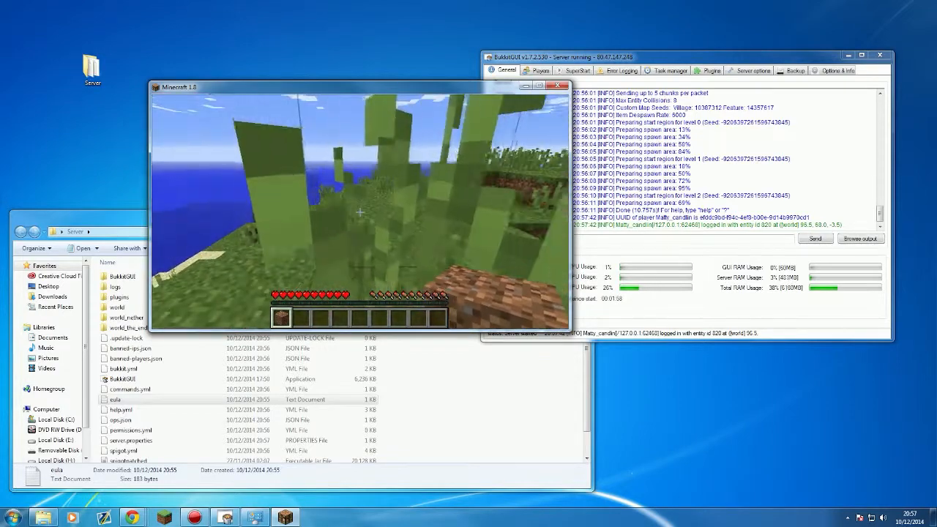
Step: Walk past the sandy beach up the grassy hill, checking the online players list
{"action": "key", "text": "w"}
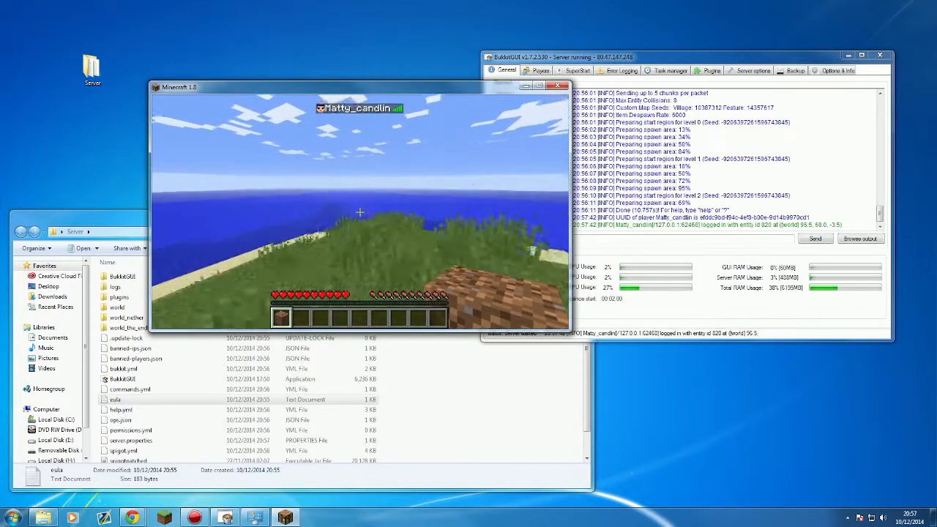
{"action": "key", "text": "w"}
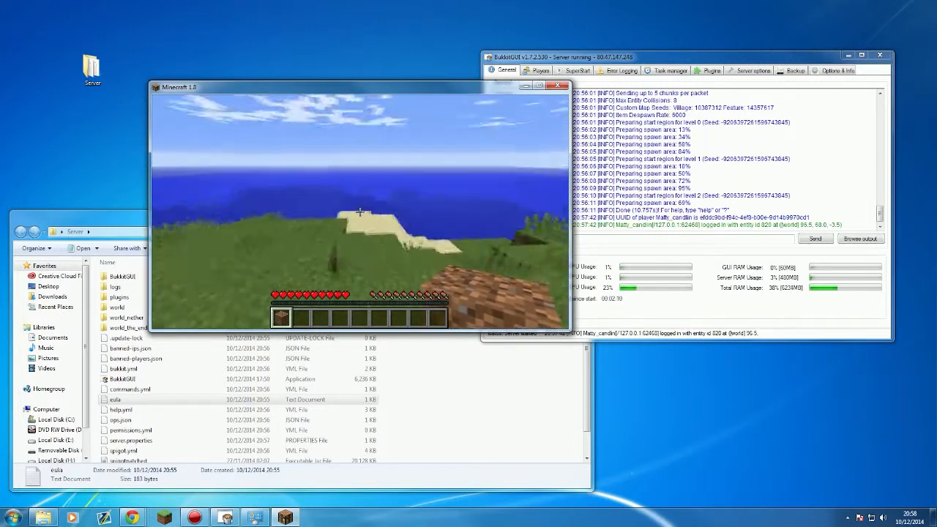
{"action": "key", "text": "w"}
{"action": "key", "text": "w"}
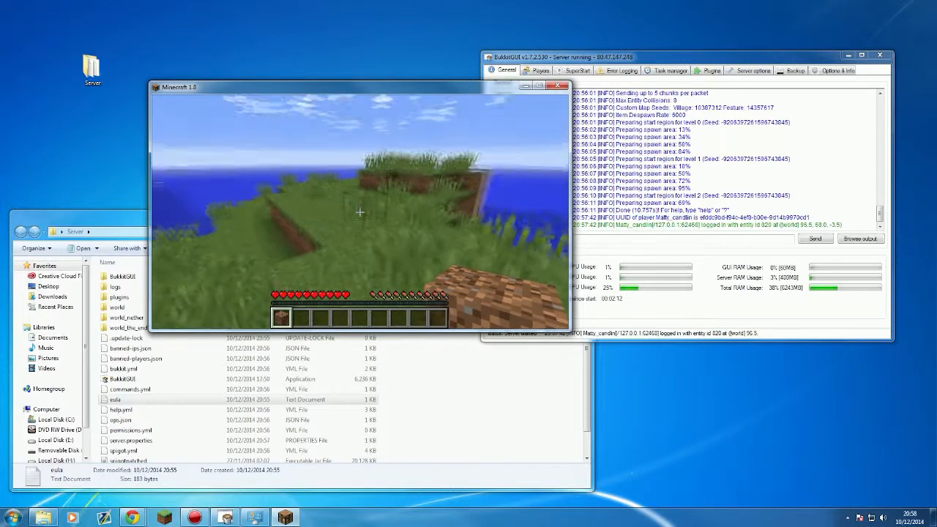
{"action": "key", "text": "w"}
{"action": "key", "text": "space"}
{"action": "key", "text": "Tab"}
{"action": "key", "text": "w"}
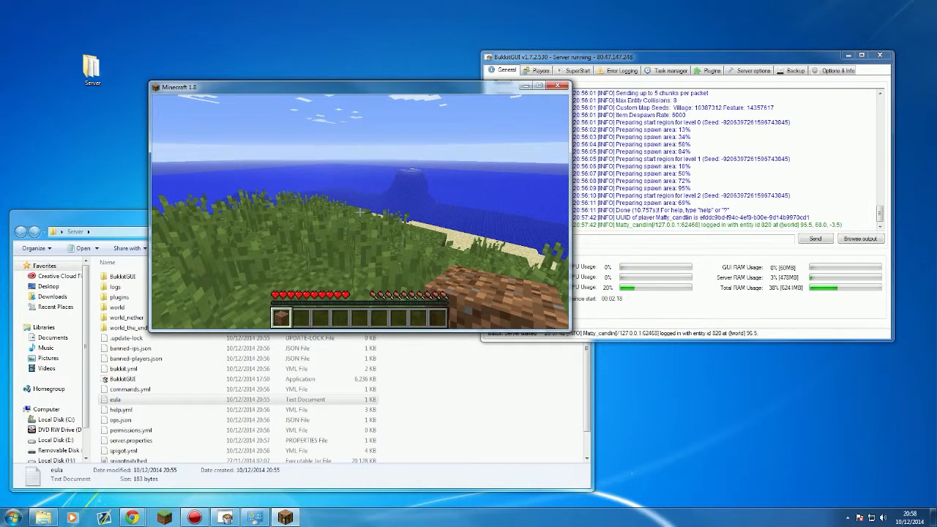
{"action": "key", "text": "Tab"}
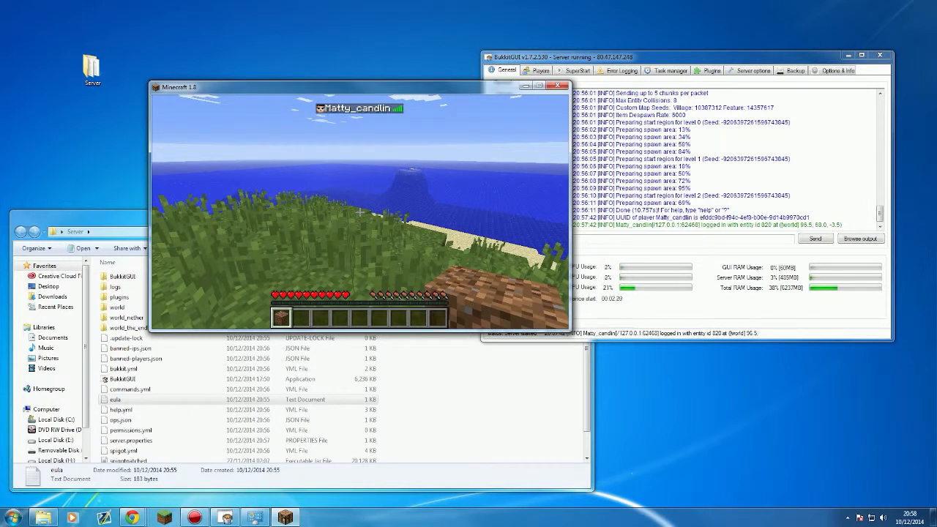